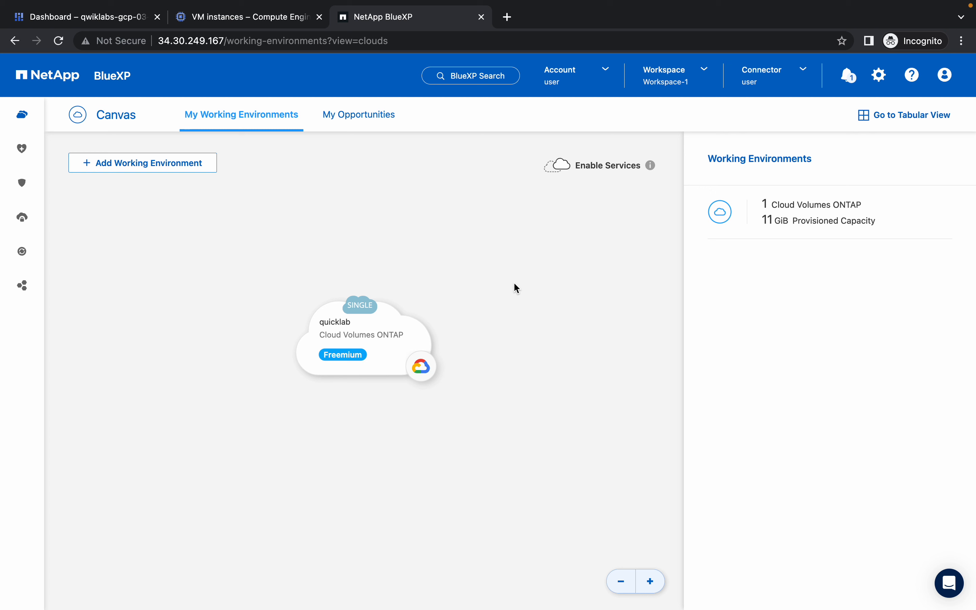
# Open the quicklab working environment, and on the lab page check the progress of "Set up a new ONTAP Storage Environment".
pyautogui.doubleClick(374, 341)
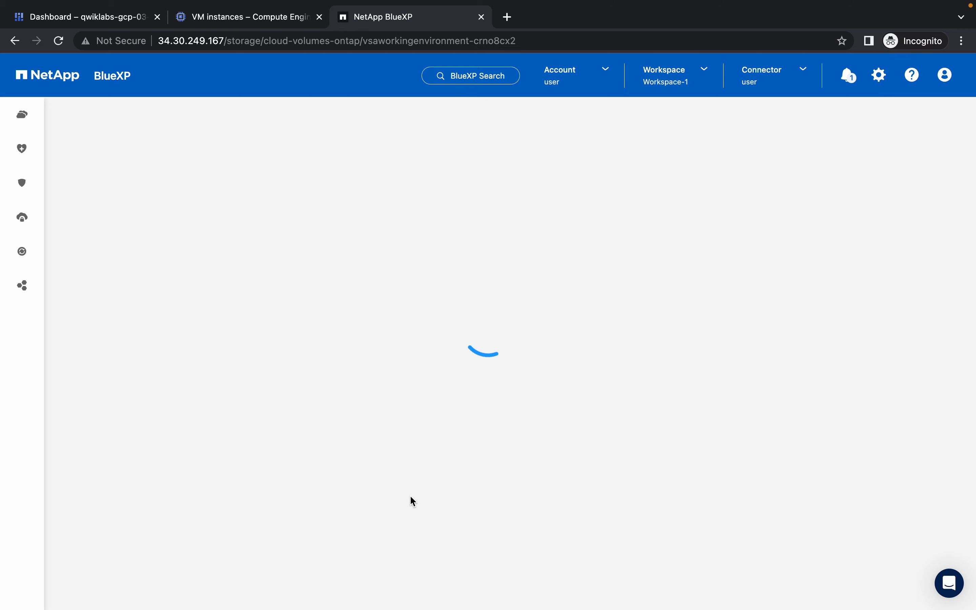
pyautogui.hotkey('ctrl', 'Left')
pyautogui.scroll(-2, 411, 296)
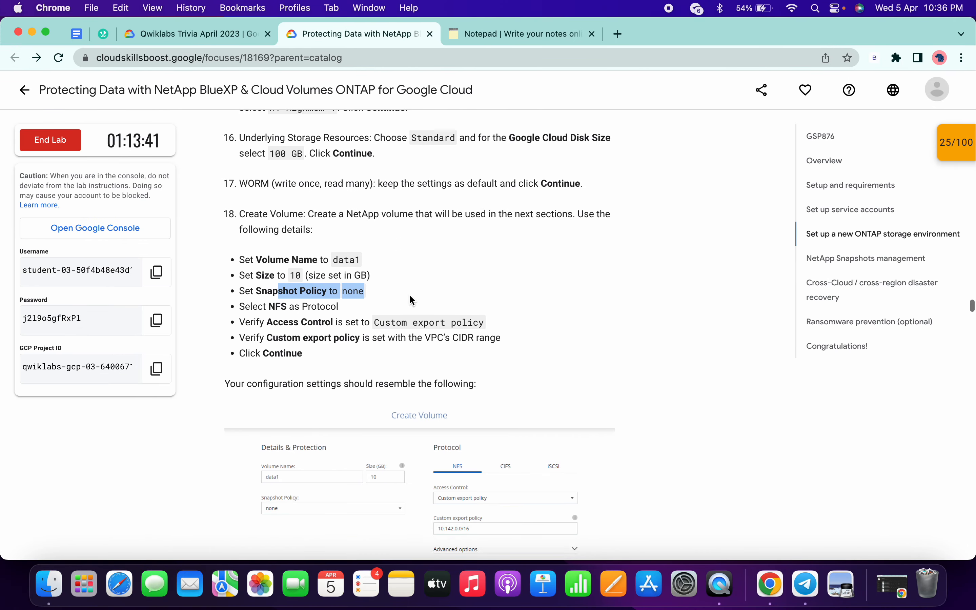
pyautogui.scroll(-20, 411, 299)
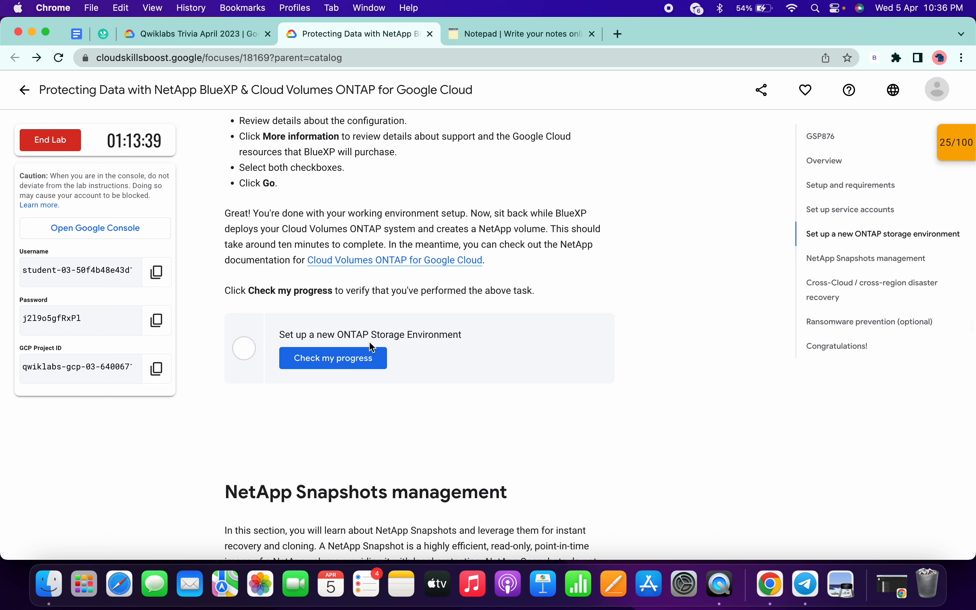
pyautogui.click(343, 361)
pyautogui.scroll(-2, 345, 363)
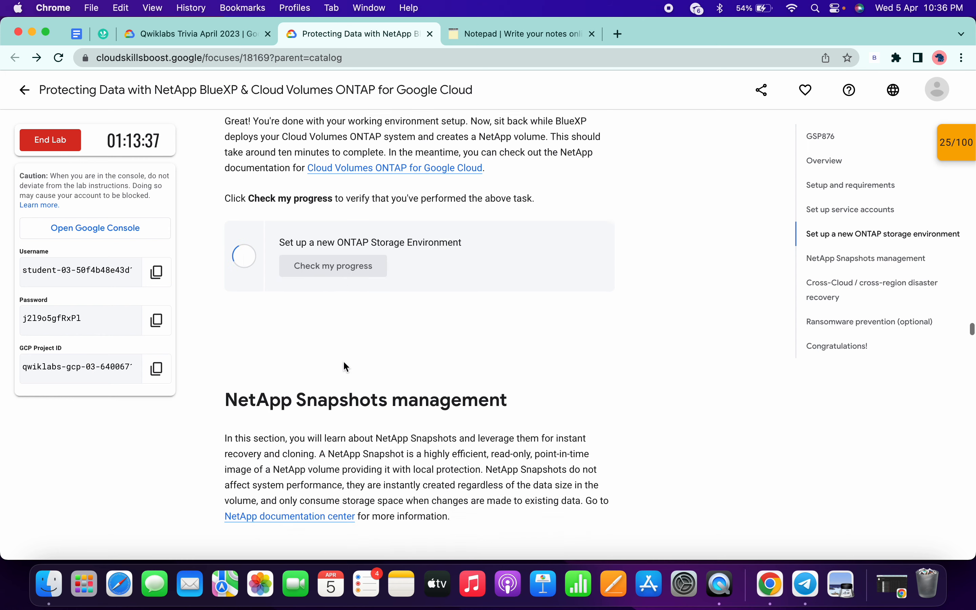
# Copy the lab's PROJECT_ID and linux-vm creation commands and run them in Cloud Shell, using zone us-central1-a and machine type n1-standard-1.
pyautogui.scroll(-7, 346, 366)
pyautogui.scroll(7, 346, 366)
pyautogui.scroll(-13, 346, 367)
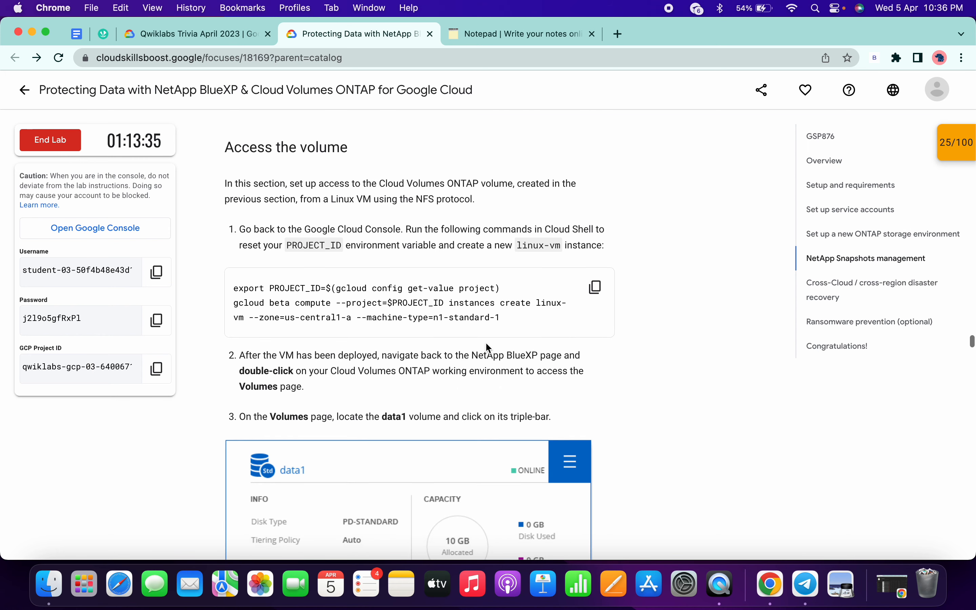
pyautogui.click(596, 287)
pyautogui.hotkey('ctrl', 'Right')
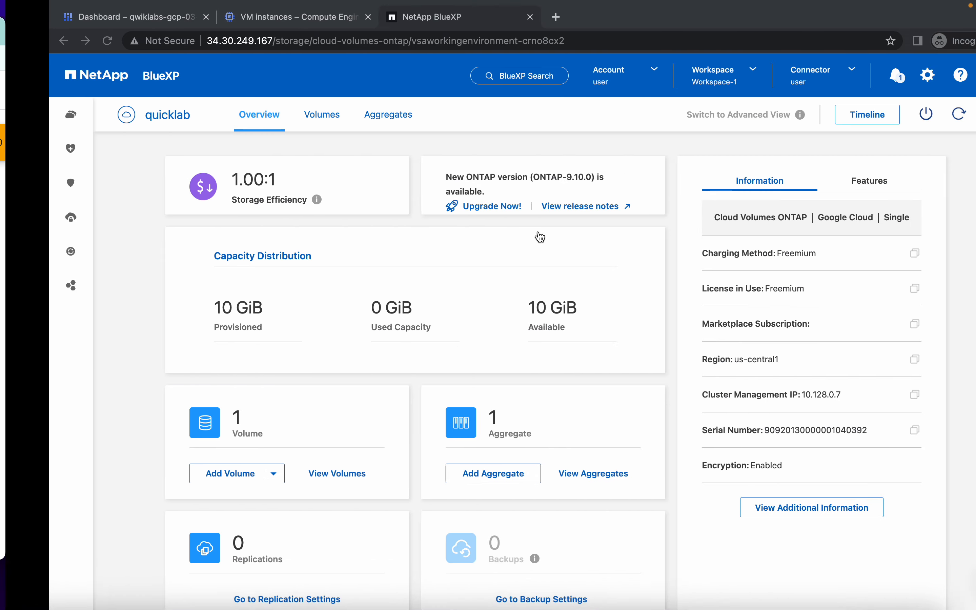
pyautogui.click(73, 16)
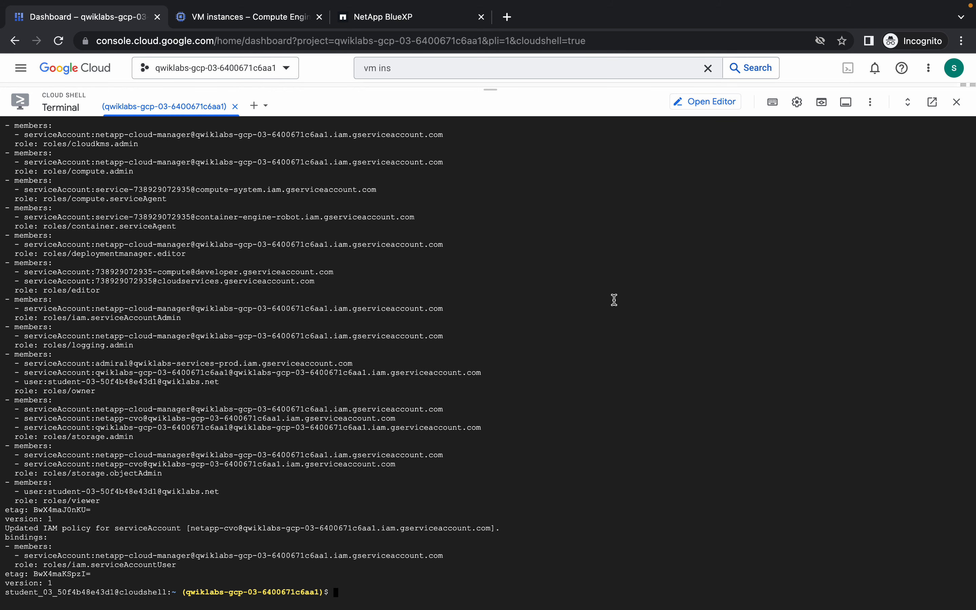
pyautogui.hotkey('ctrl', 'v')
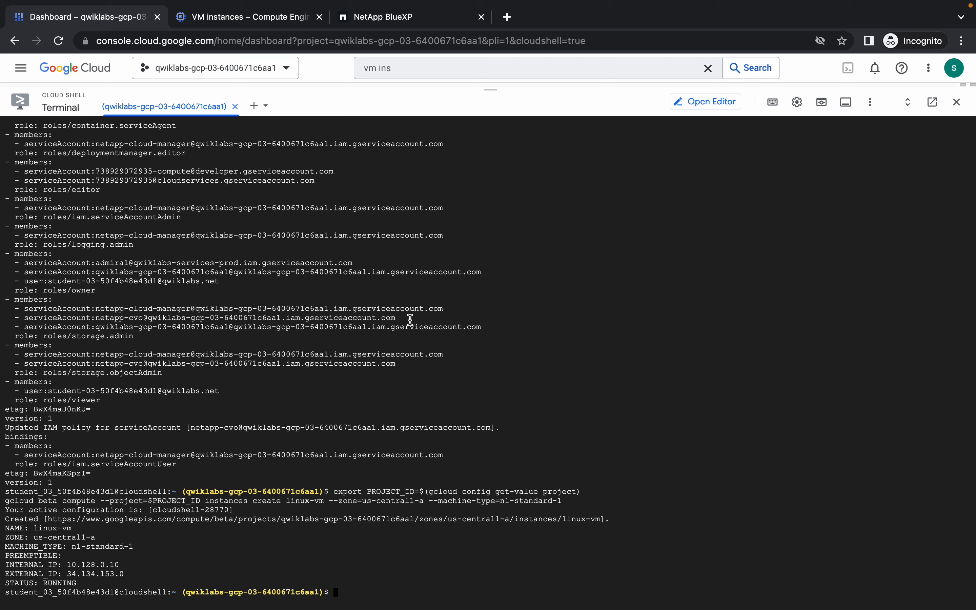
# Refresh the Compute Engine VM instances list and start a browser SSH session to linux-vm.
pyautogui.click(211, 18)
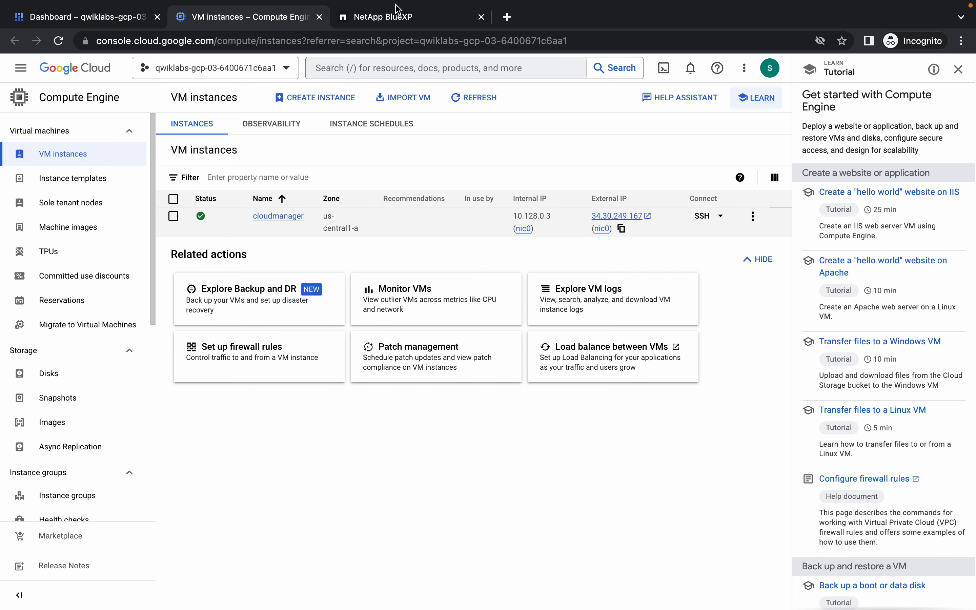
pyautogui.click(465, 104)
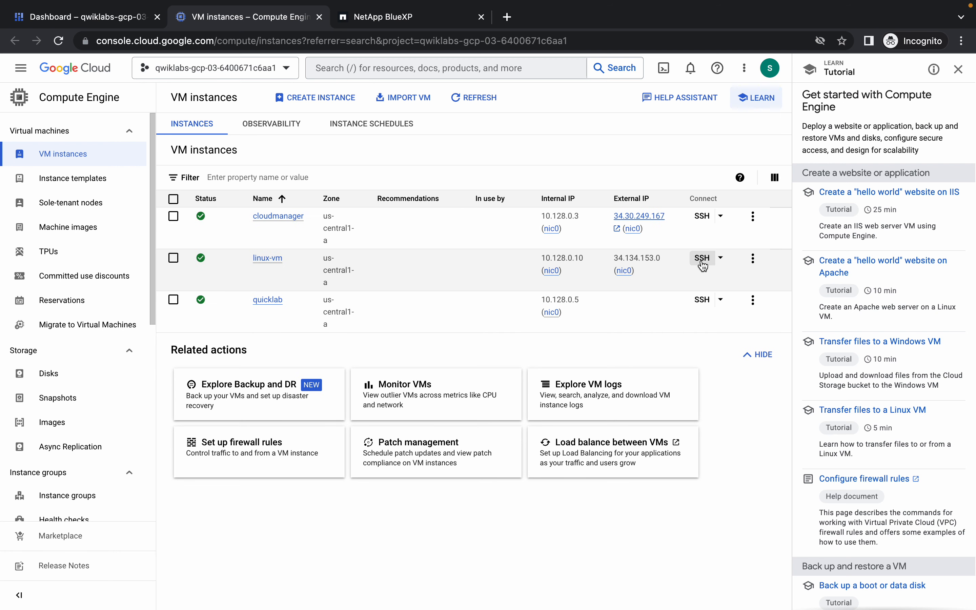
pyautogui.click(702, 263)
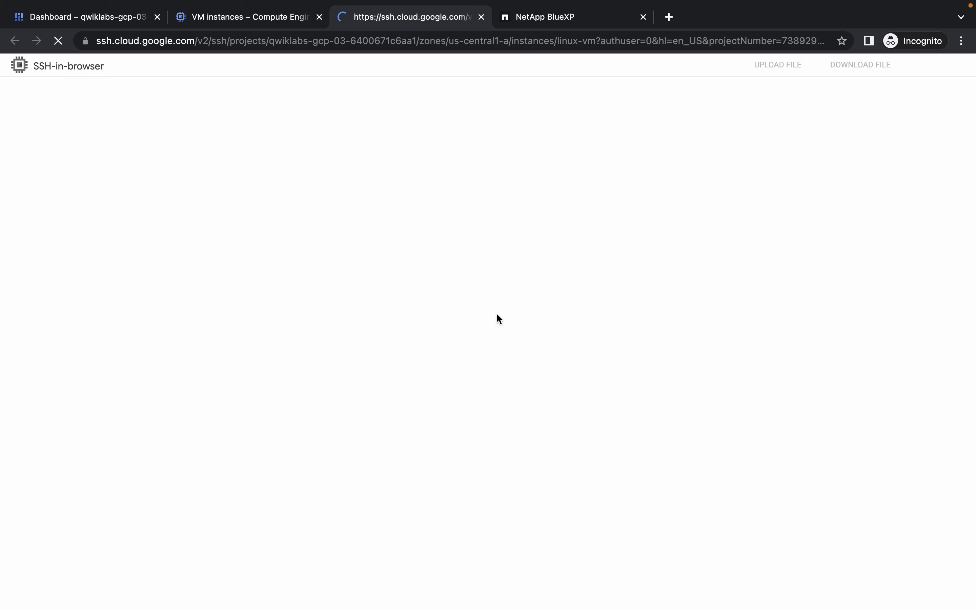
# Review the lab's volume mounting instructions and open the RapidTables online notepad in a new incognito tab.
pyautogui.scroll(-5, 16, 339)
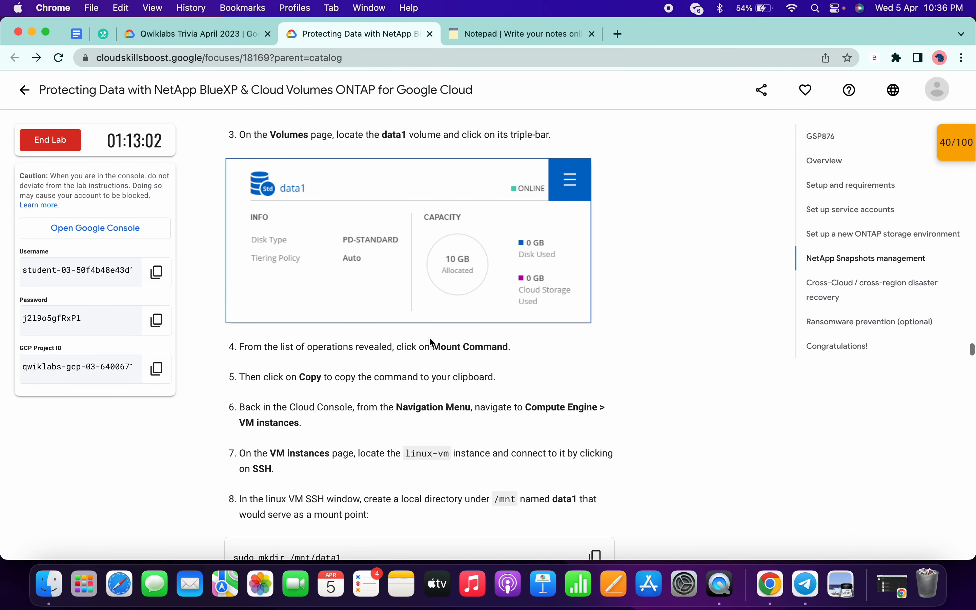
pyautogui.scroll(-10, 429, 337)
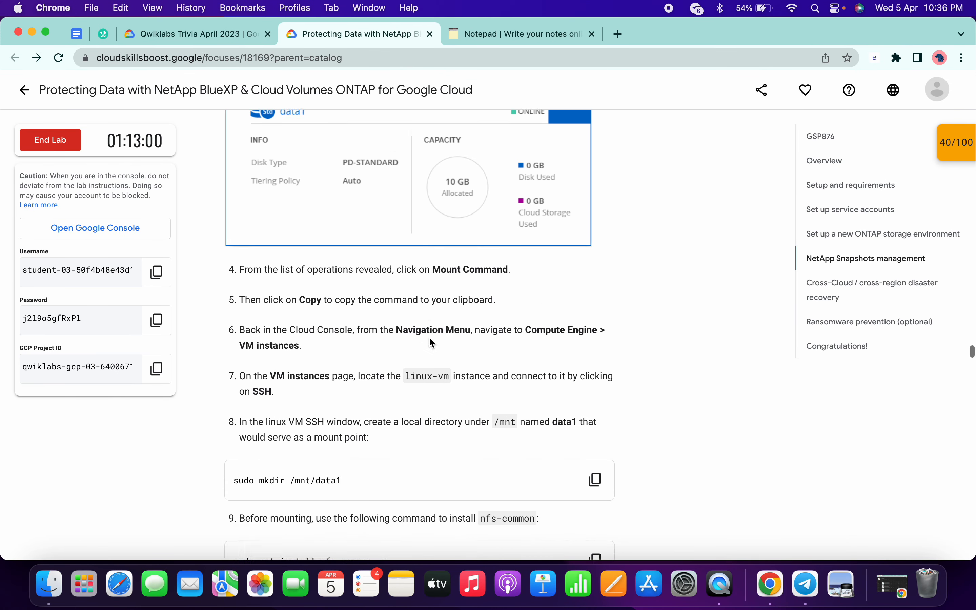
pyautogui.hotkey('ctrl', 'Right')
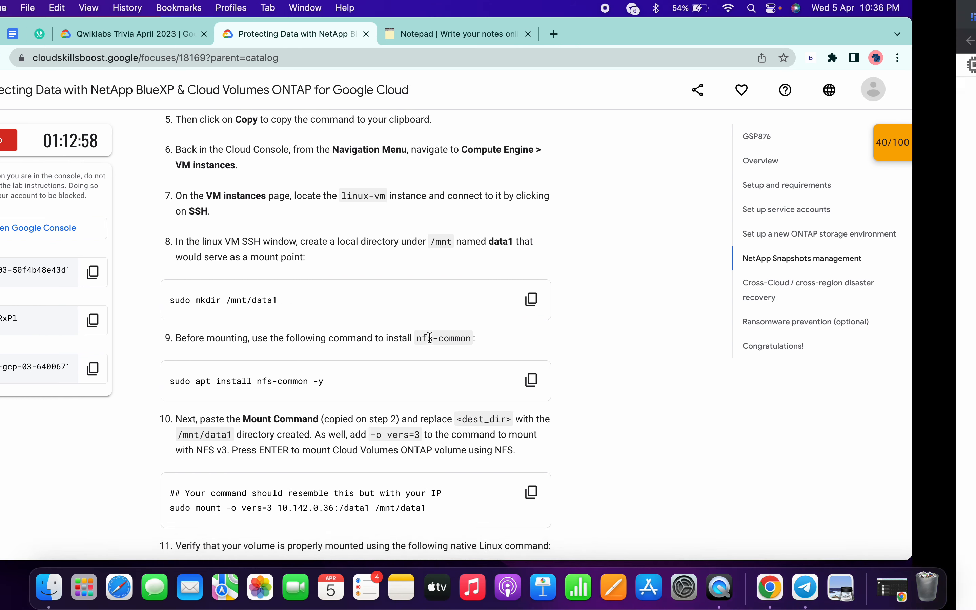
pyautogui.press('super+t')
pyautogui.write('online')
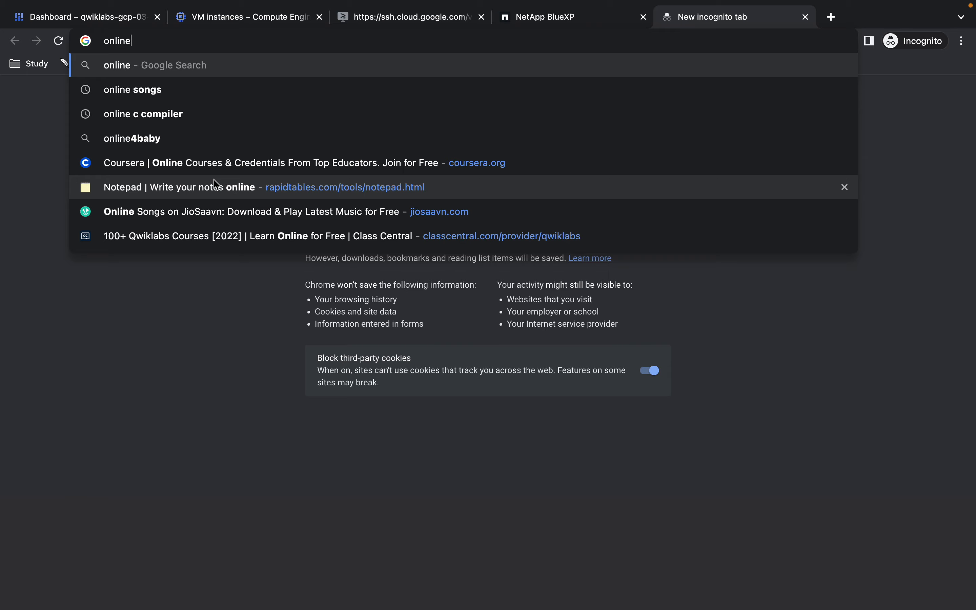
pyautogui.click(214, 186)
# Copy the lab's mount directory command and retry the SSH connection to linux-vm.
pyautogui.hotkey('ctrl', 'Left')
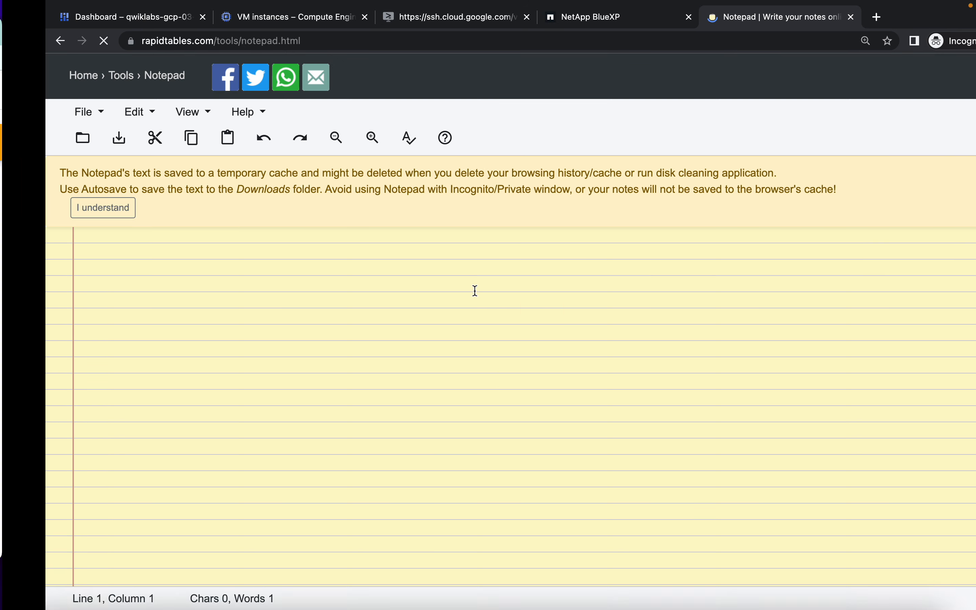
pyautogui.scroll(1, 469, 330)
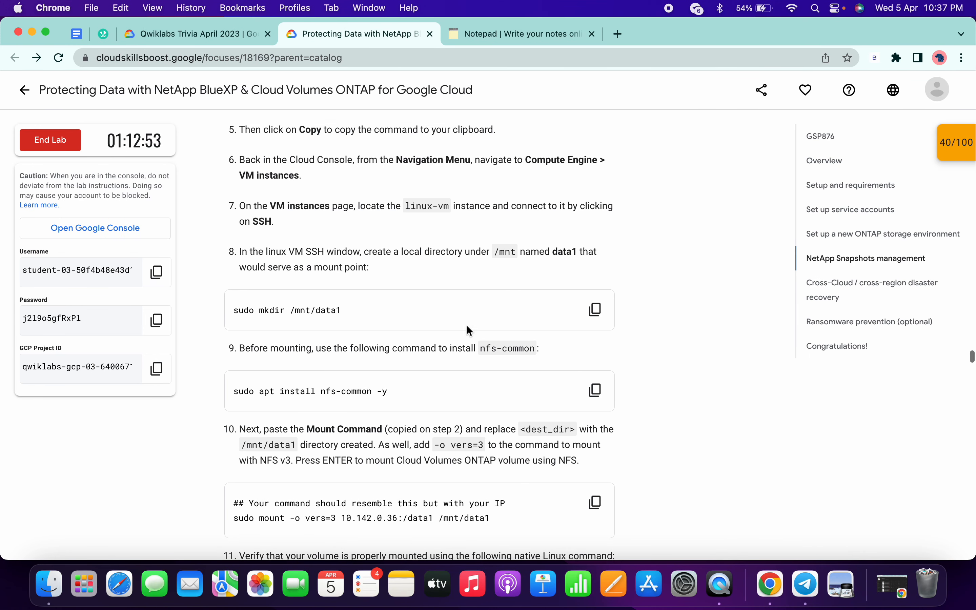
pyautogui.click(596, 309)
pyautogui.hotkey('ctrl', 'Right')
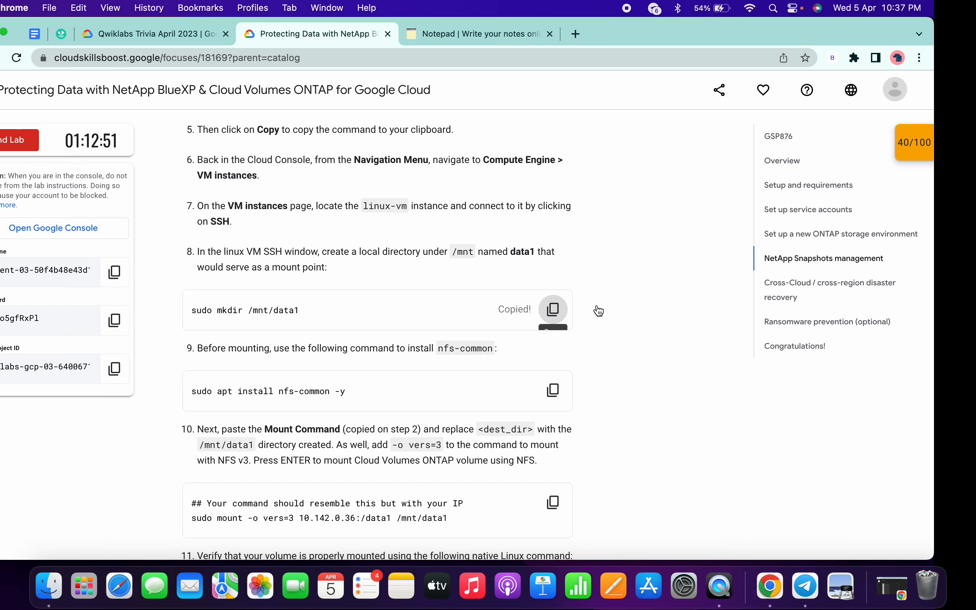
pyautogui.click(399, 17)
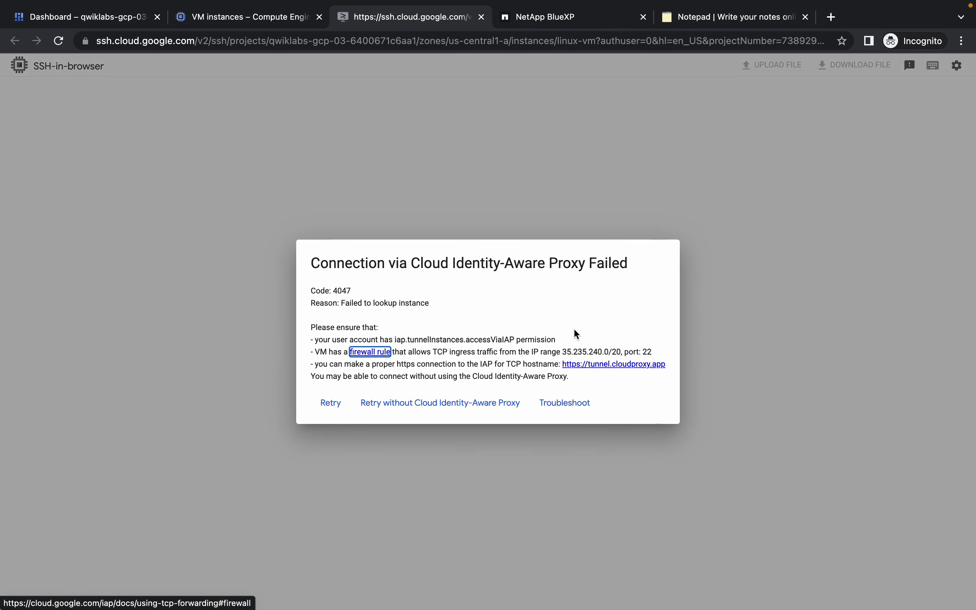
pyautogui.click(330, 402)
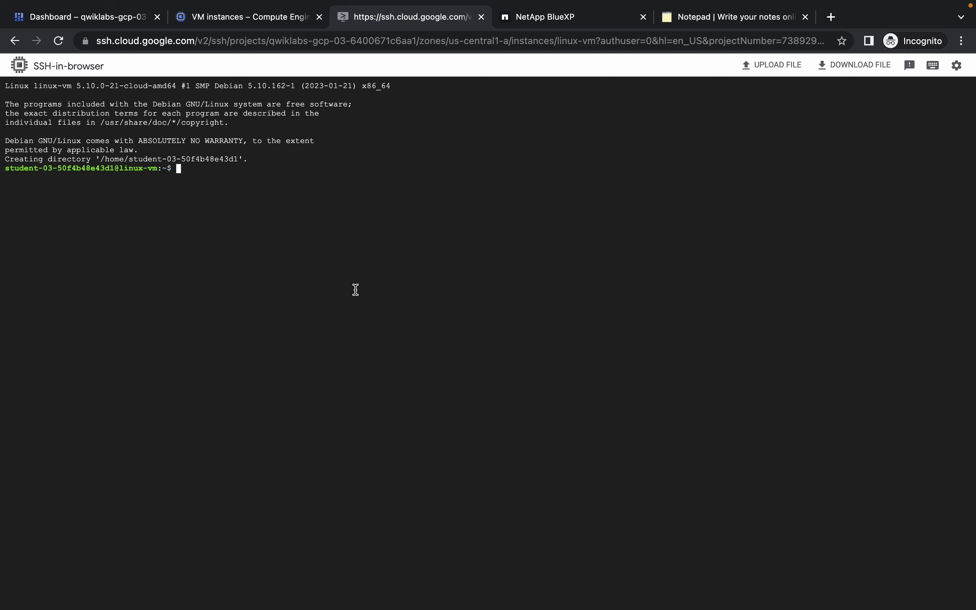
# Set the font size of the linux-vm SSH terminal to Medium.
pyautogui.click(959, 68)
pyautogui.moveTo(861, 136)
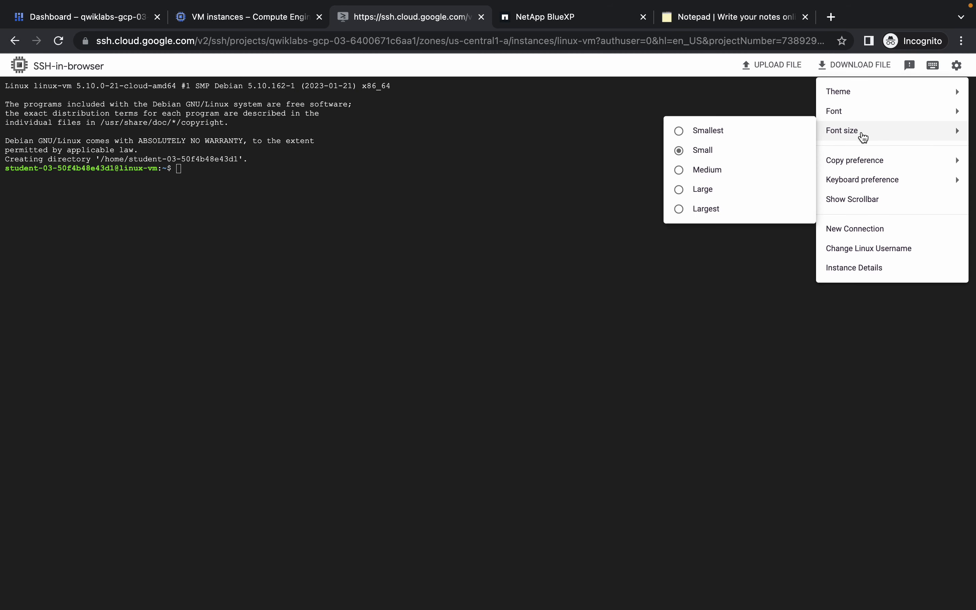
pyautogui.click(718, 168)
# Copy the lab's "sudo mkdir /mnt/data1" command and run it in the linux-vm SSH session.
pyautogui.hotkey('ctrl', 'Left')
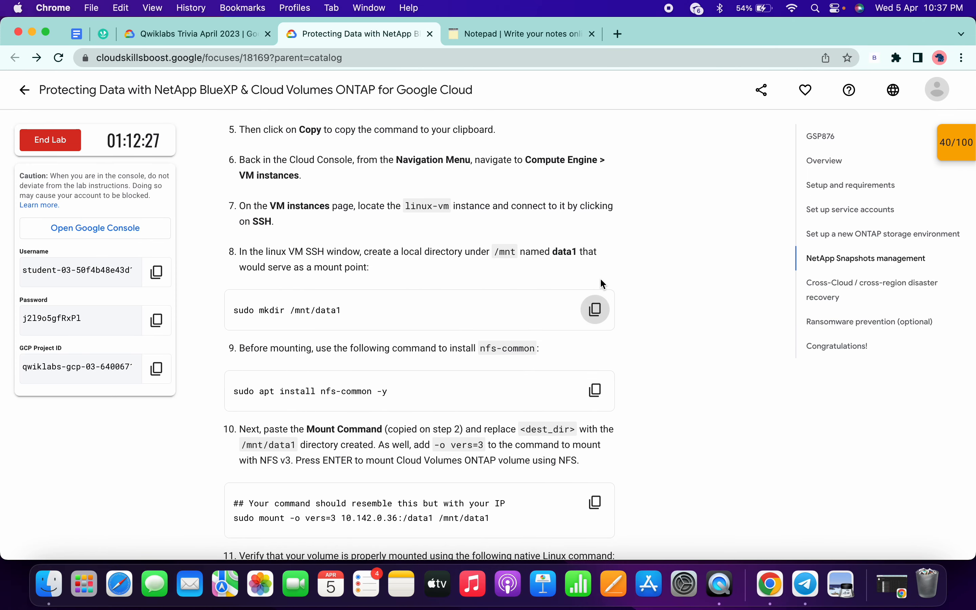
pyautogui.click(596, 310)
pyautogui.hotkey('ctrl', 'Right')
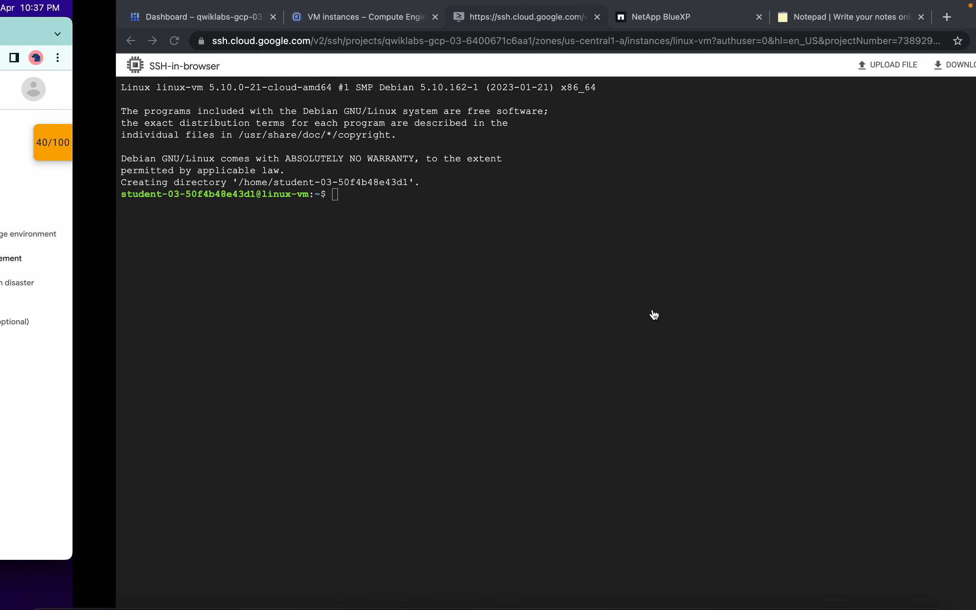
pyautogui.press('super+v')
pyautogui.press('Return')
# Copy the lab's "sudo apt install nfs-common -y" command and run it on linux-vm.
pyautogui.hotkey('ctrl', 'Left')
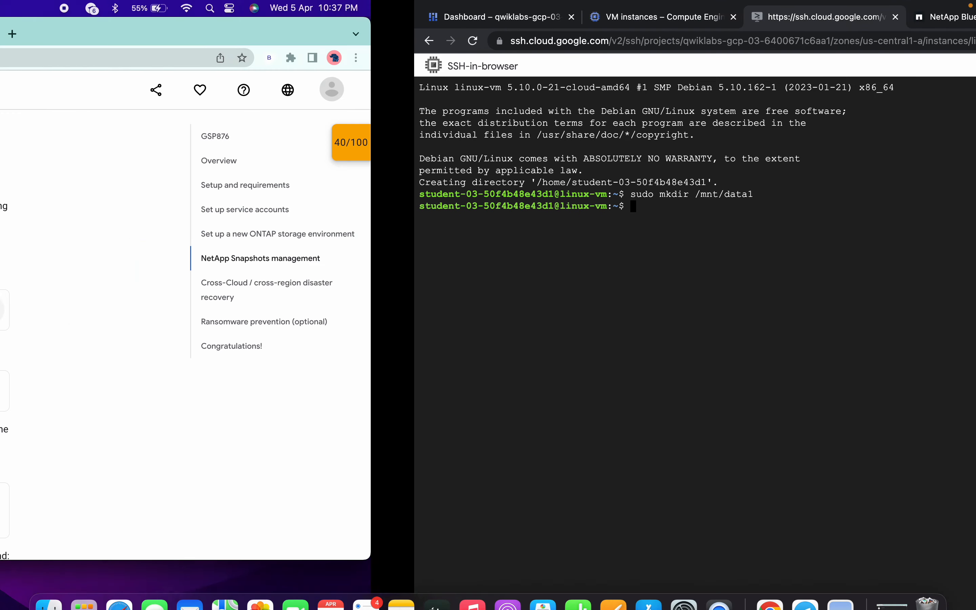
pyautogui.scroll(-3, 447, 313)
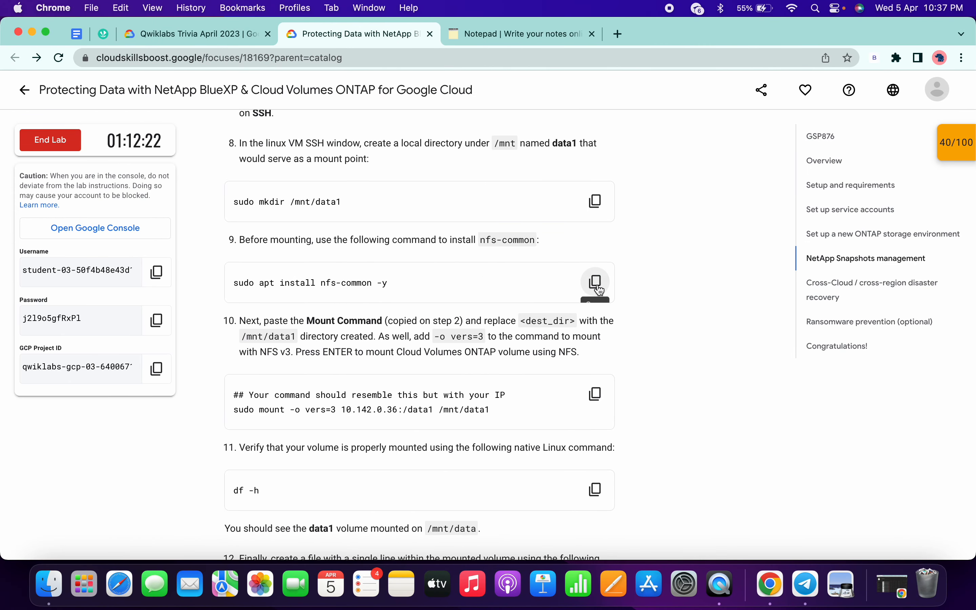
pyautogui.click(594, 283)
pyautogui.hotkey('ctrl', 'Right')
pyautogui.press('super+v')
pyautogui.press('Return')
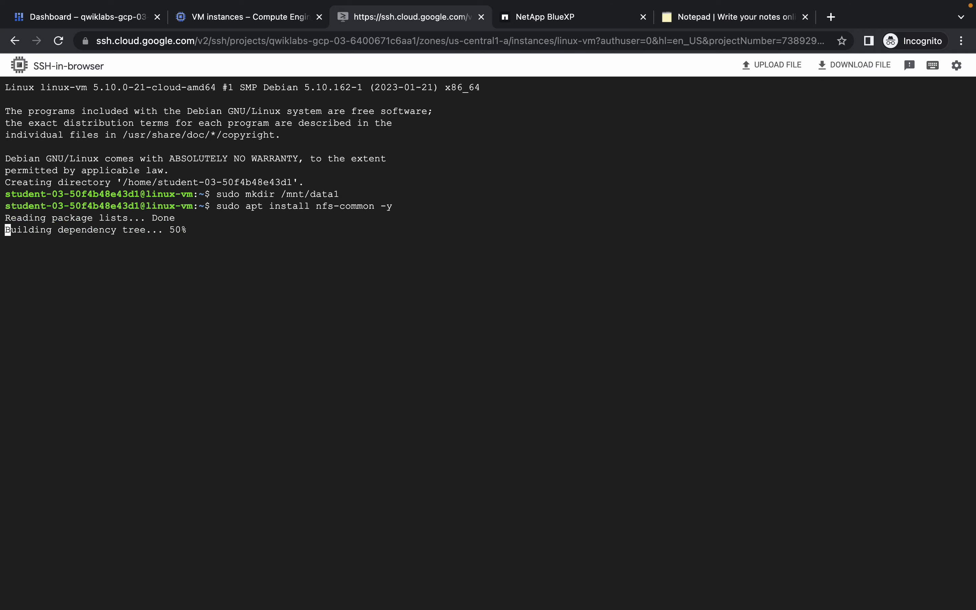
# Check the lab's mount instructions, and in BlueXP copy the NFS mount command of the quicklab volume data1.
pyautogui.hotkey('ctrl', 'Left')
pyautogui.scroll(-2, 238, 287)
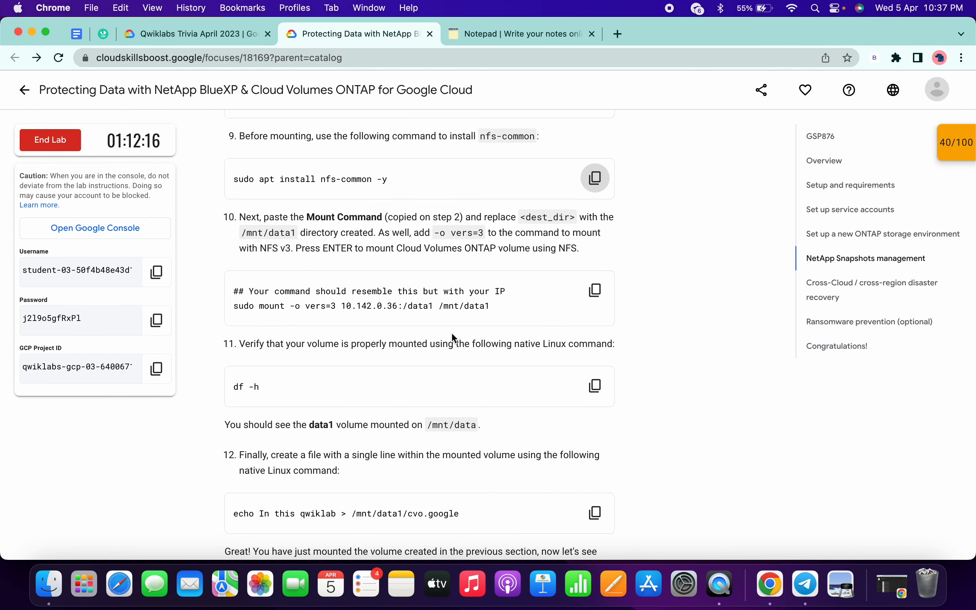
pyautogui.hotkey('ctrl', 'Right')
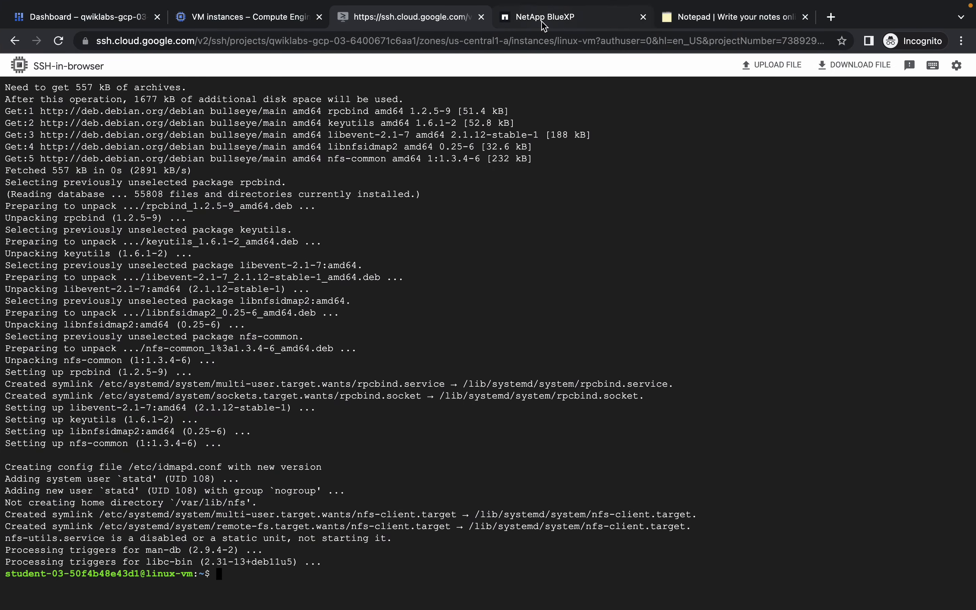
pyautogui.click(545, 23)
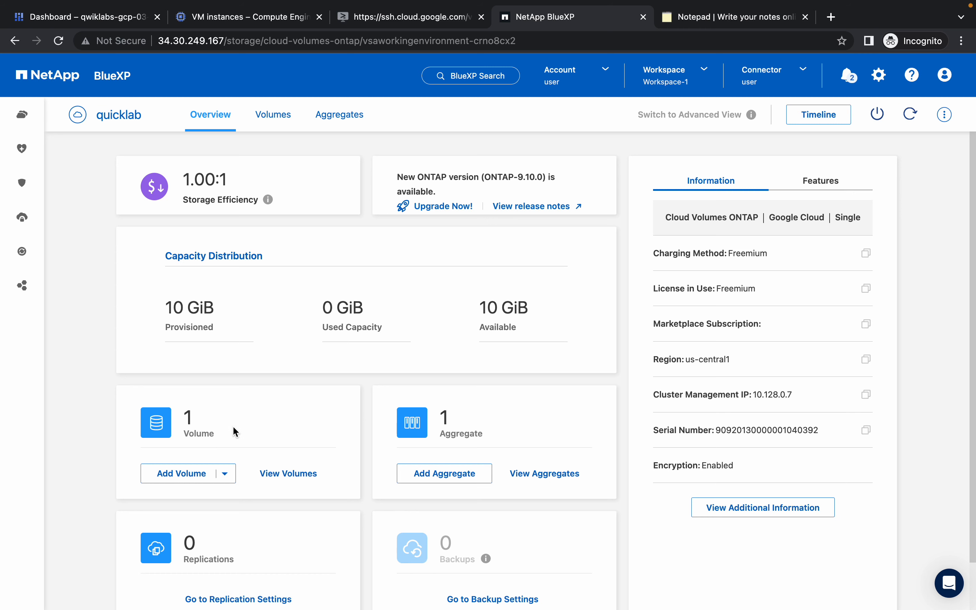
pyautogui.scroll(-2, 233, 426)
pyautogui.click(286, 424)
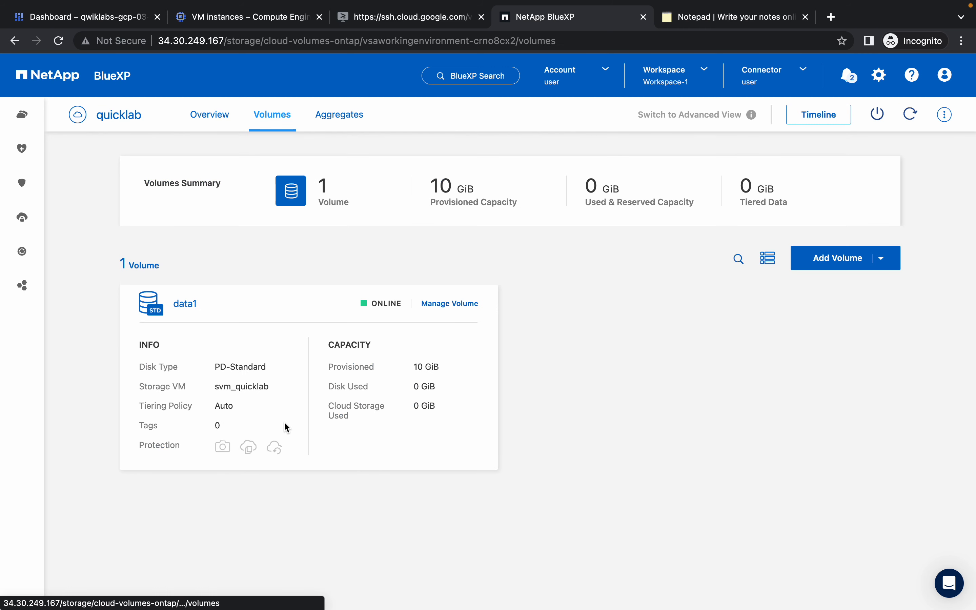
pyautogui.click(440, 307)
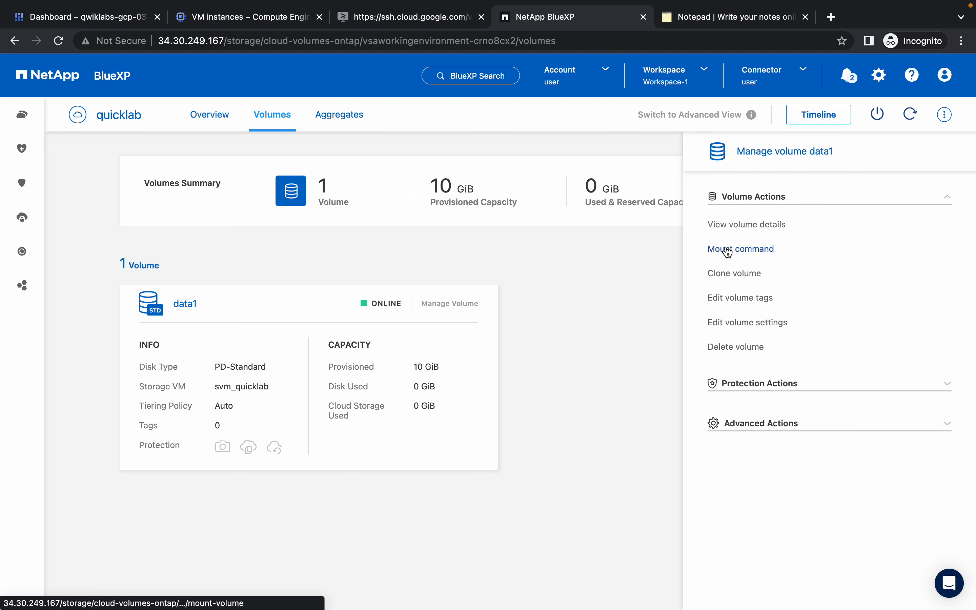
pyautogui.click(728, 250)
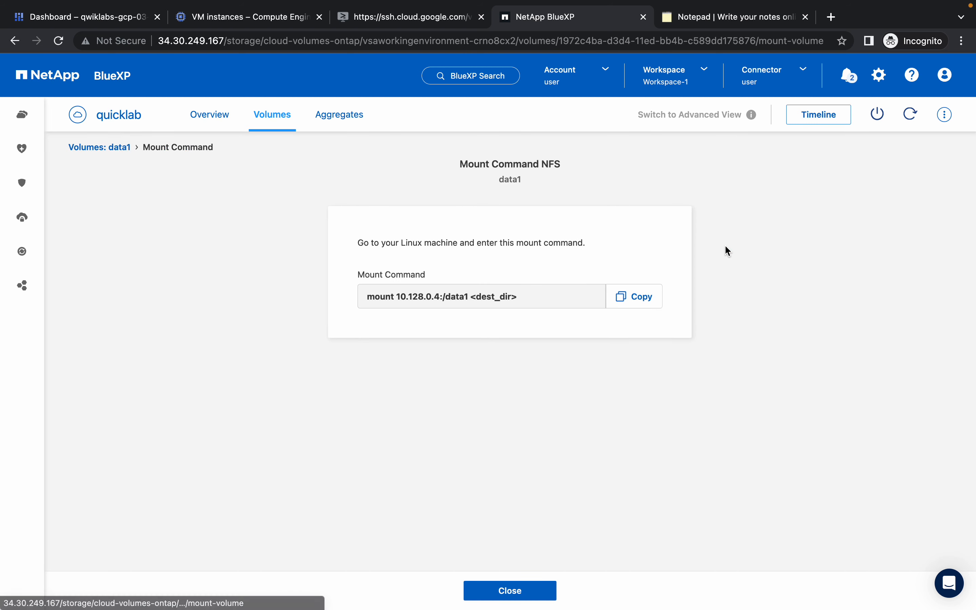
pyautogui.click(637, 307)
# Write "sudo" in the online notepad followed by the copied command "mount 10.128.0.4:/data1 <dest_dir>".
pyautogui.click(703, 18)
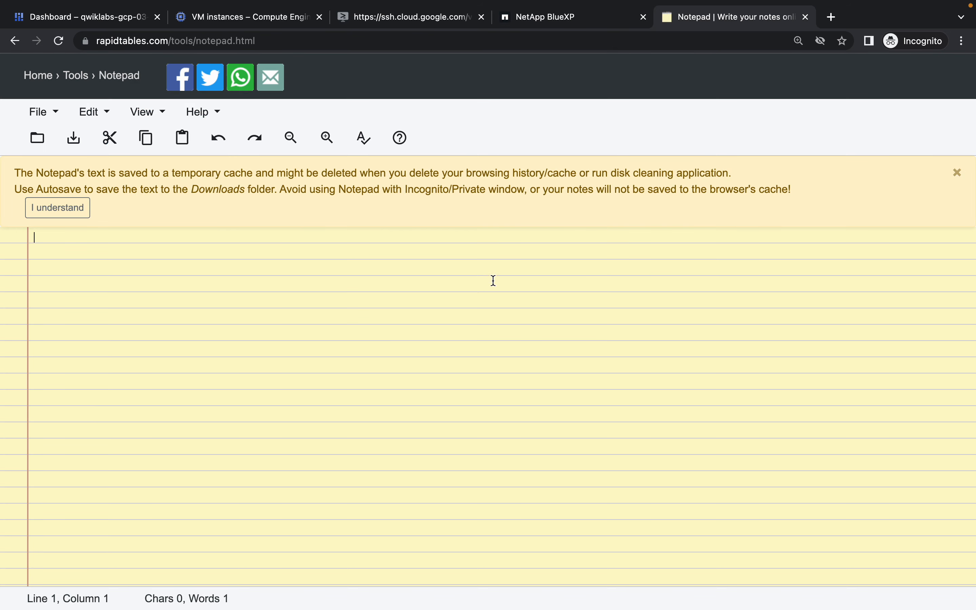
pyautogui.write('sudo')
pyautogui.press('BackSpace')
pyautogui.write('o')
pyautogui.press('super+v')
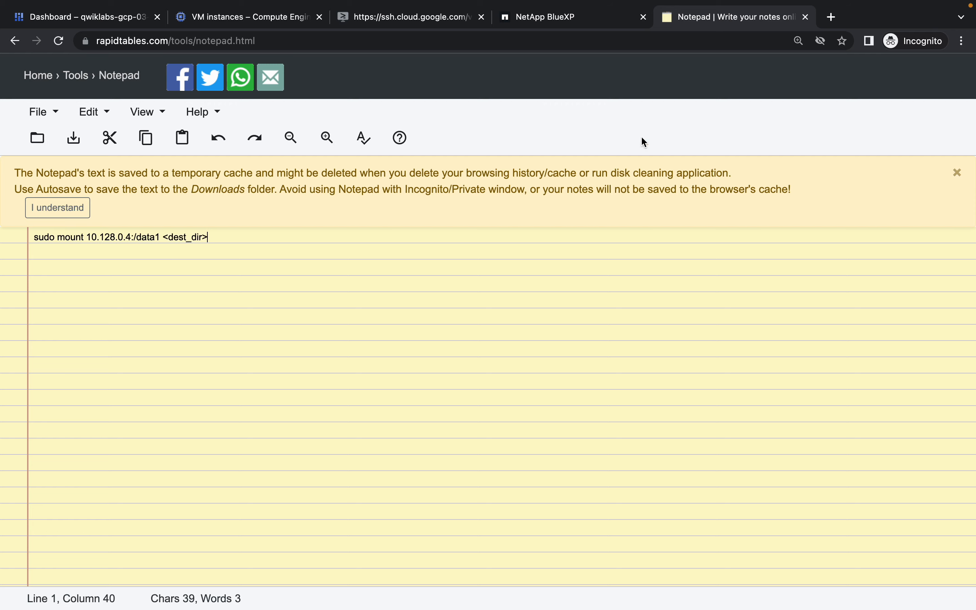
# Enlarge the text size of the mount command in the online notepad.
pyautogui.click(542, 15)
pyautogui.click(722, 15)
pyautogui.click(318, 148)
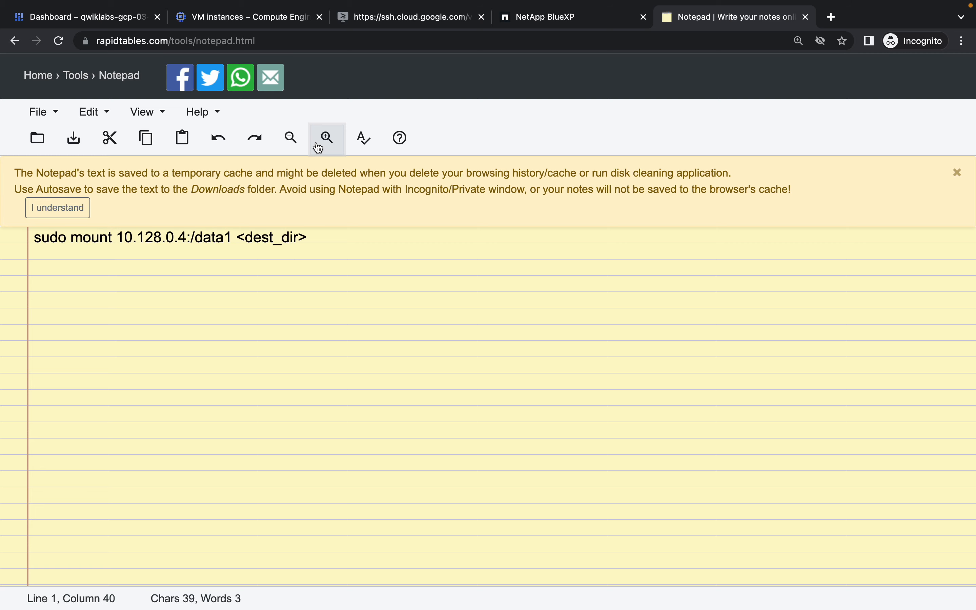
# In the online notepad, replace "<dest_dir>" in the mount command with the "/mnt/data1" directory copied from the lab instructions.
pyautogui.click(319, 148)
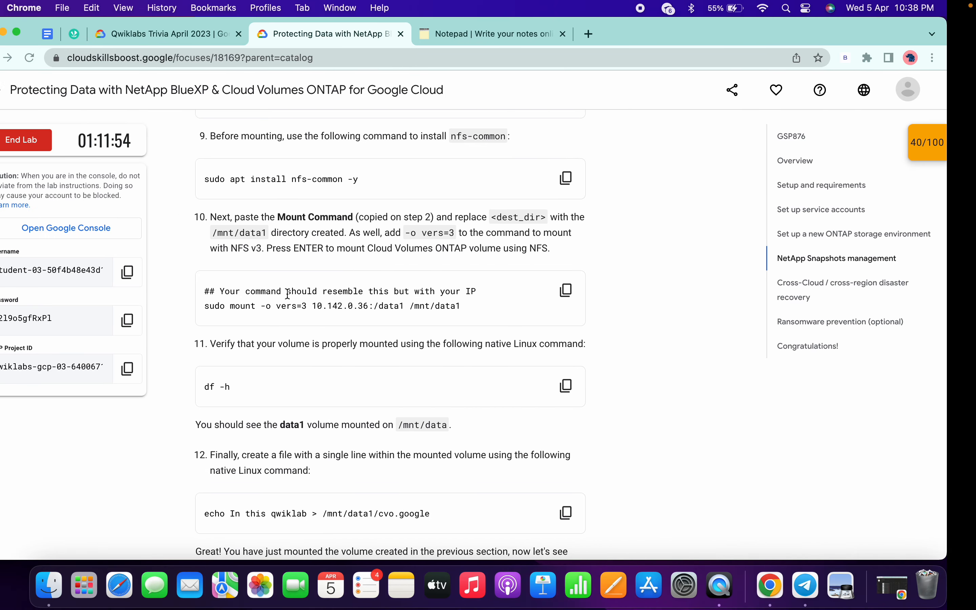
pyautogui.moveTo(242, 237); pyautogui.dragTo(298, 237)
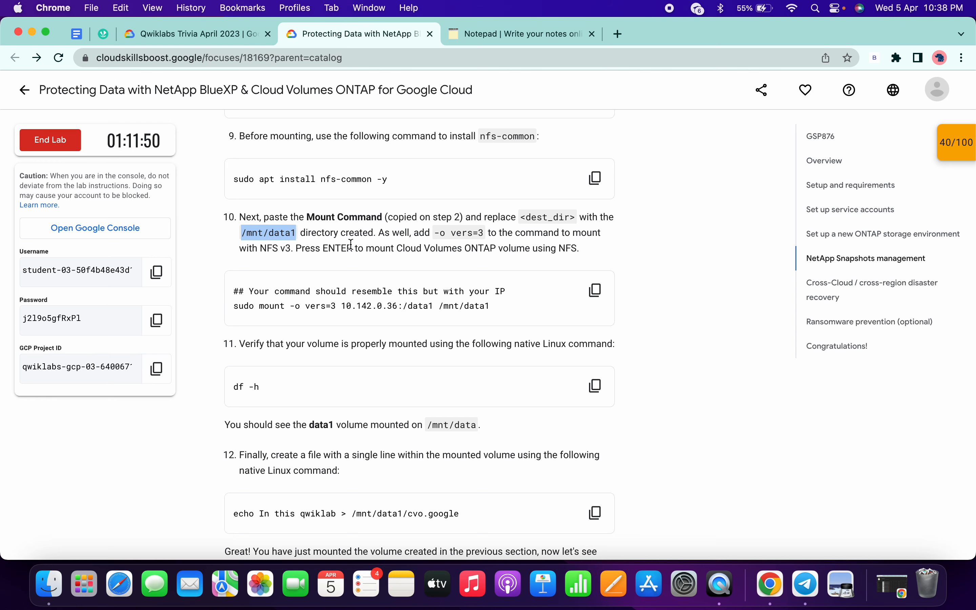
pyautogui.hotkey('ctrl', 'Right')
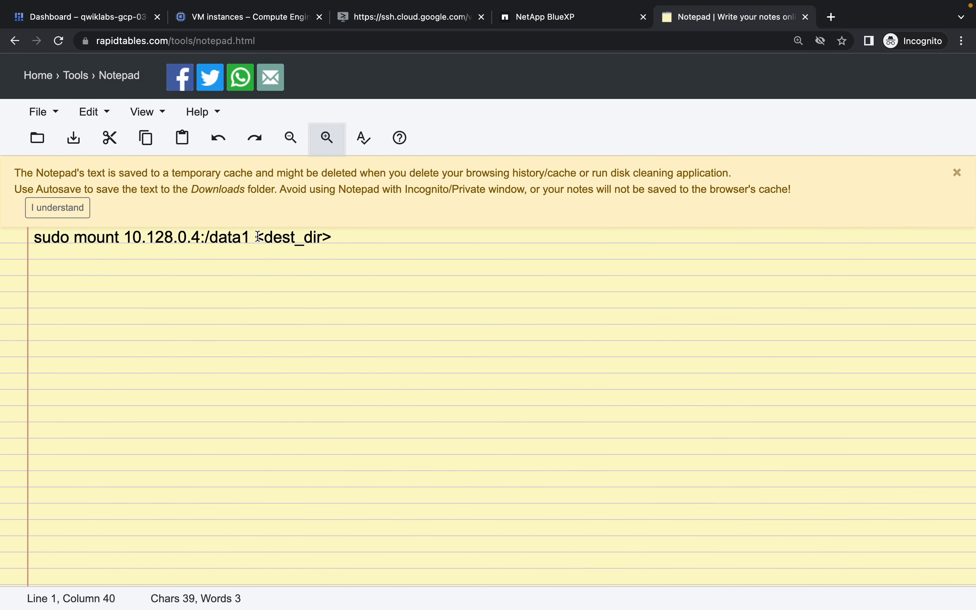
pyautogui.moveTo(263, 236); pyautogui.dragTo(393, 246)
pyautogui.press('super+v')
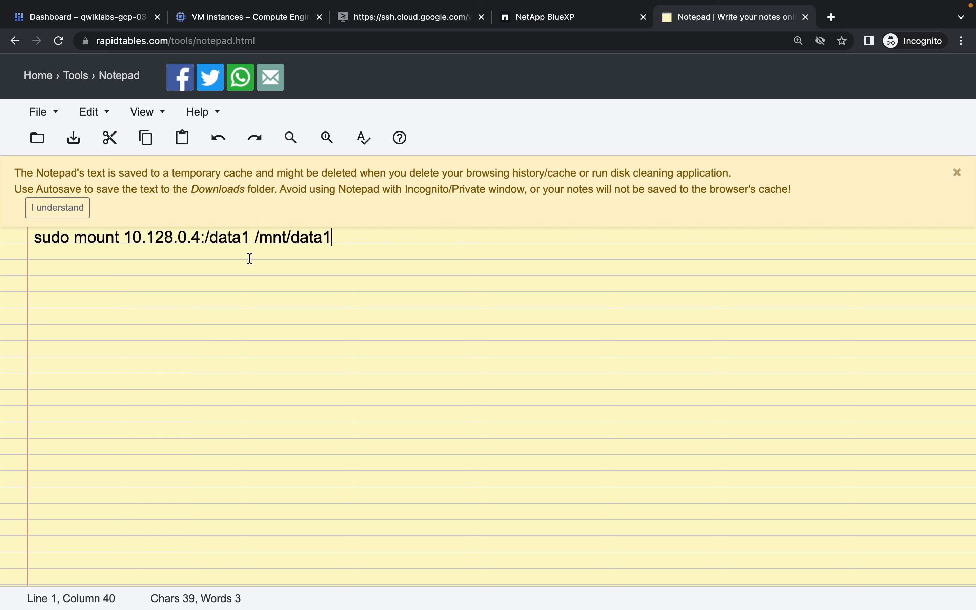
# Copy the completed command "sudo mount 10.128.0.4:/data1 /mnt/data1" from the online notepad and run it in the linux-vm SSH session.
pyautogui.moveTo(33, 237); pyautogui.dragTo(369, 254)
pyautogui.press('super+c')
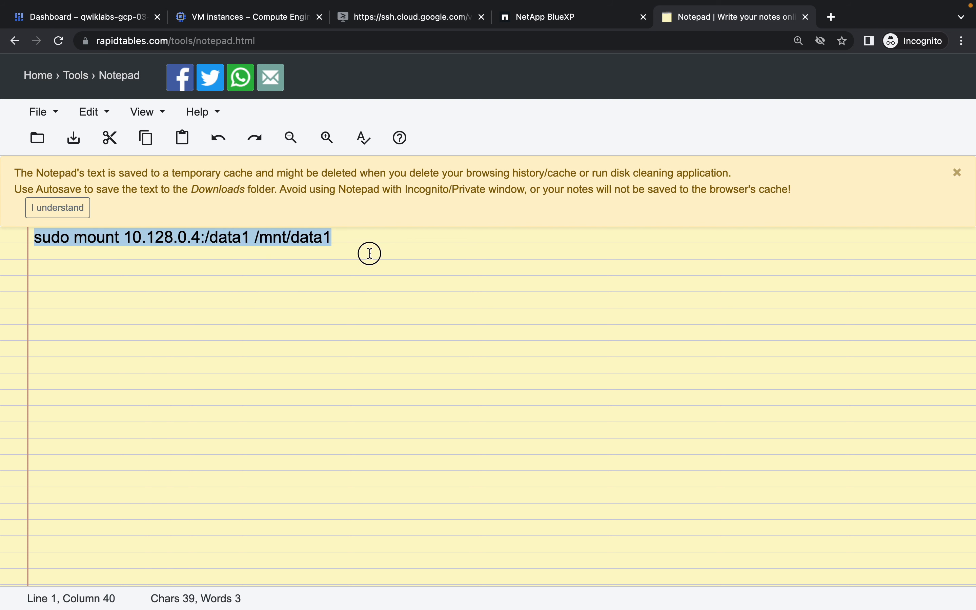
pyautogui.click(395, 22)
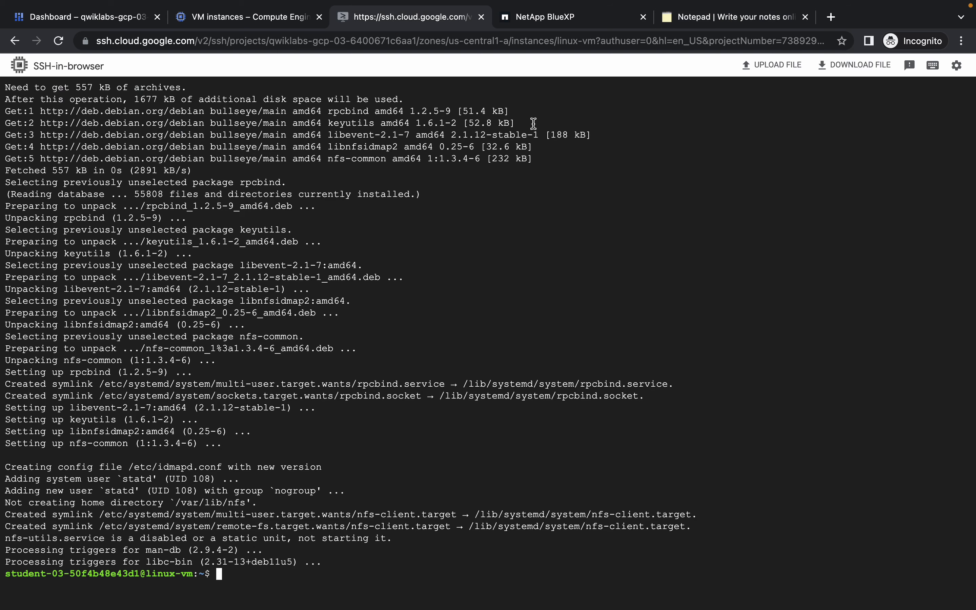
pyautogui.press('super+v')
pyautogui.press('Return')
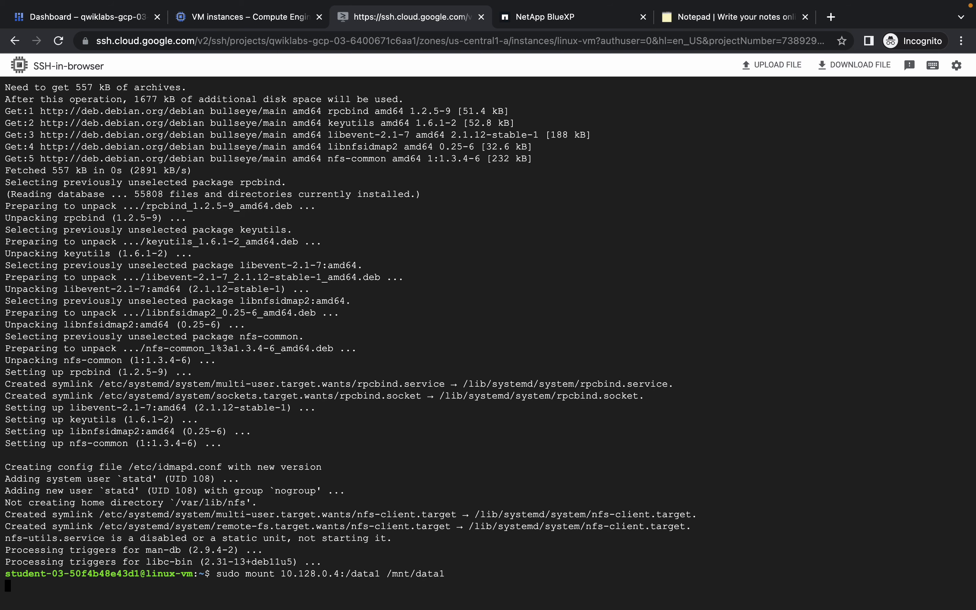
# Copy the lab's "echo In this qwiklab > /mnt/data1/cvo.google" command and run it on linux-vm.
pyautogui.hotkey('ctrl', 'Left')
pyautogui.scroll(-3, 558, 290)
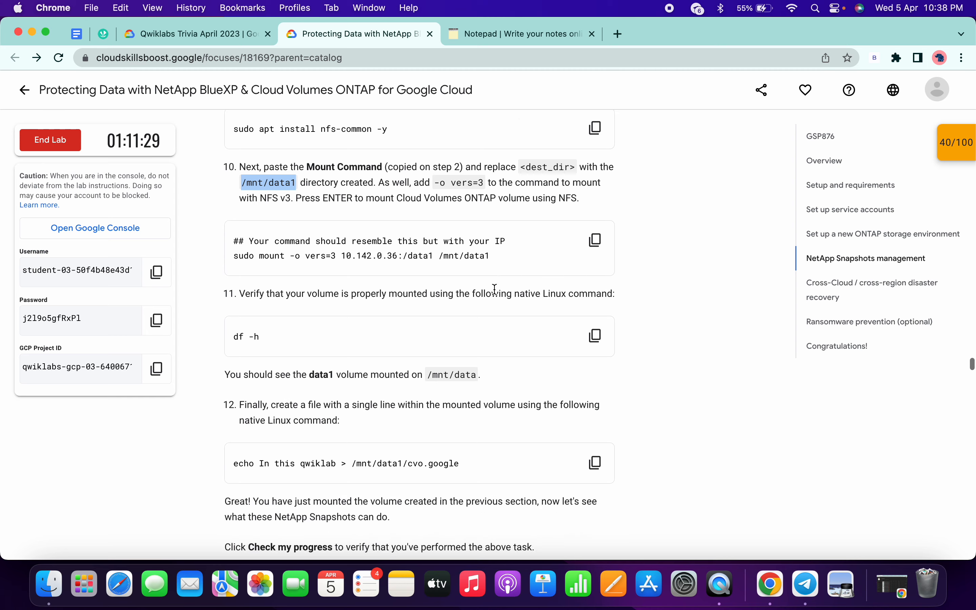
pyautogui.scroll(-5, 371, 205)
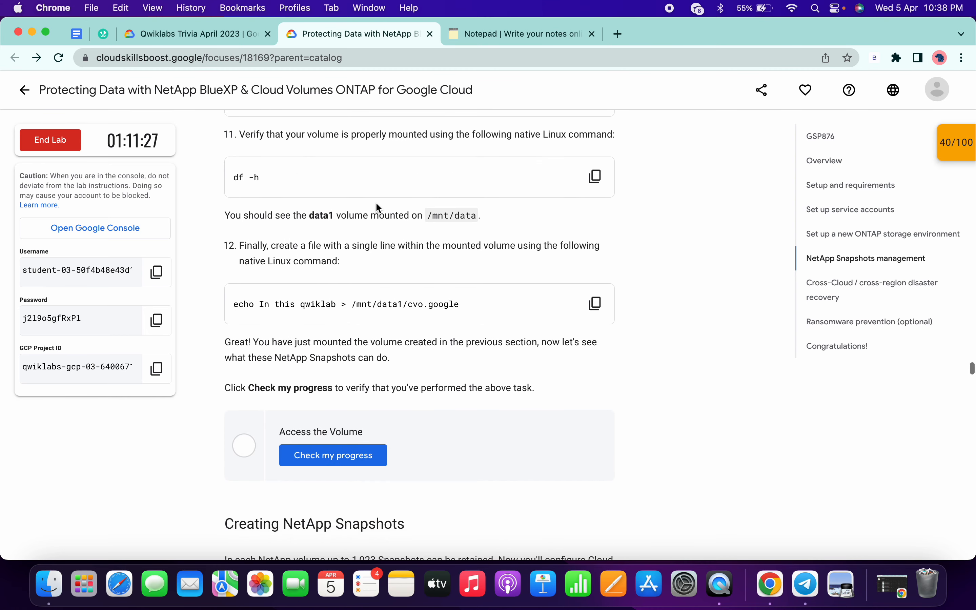
pyautogui.scroll(2, 414, 253)
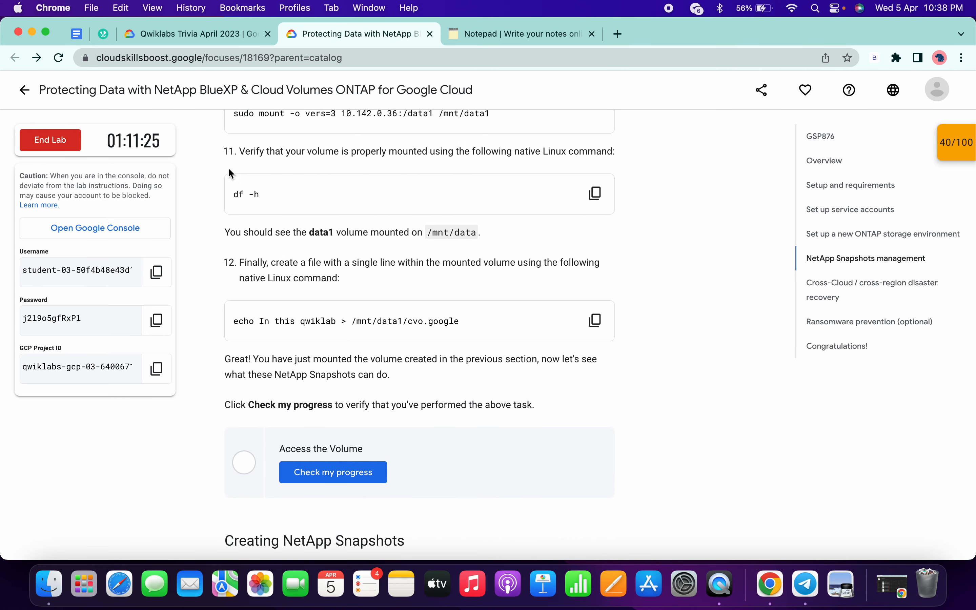
pyautogui.scroll(-4, 282, 219)
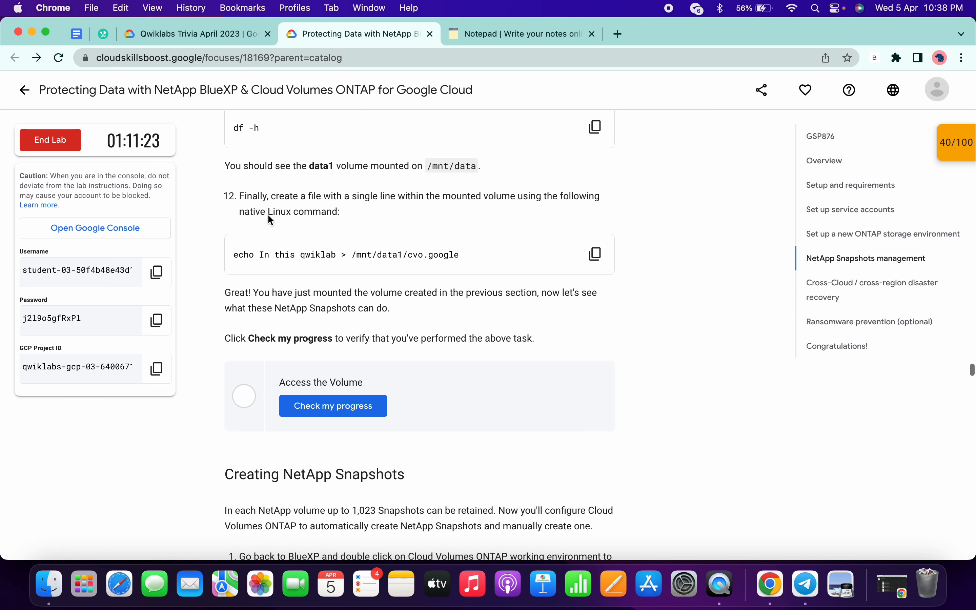
pyautogui.moveTo(223, 193); pyautogui.dragTo(342, 212)
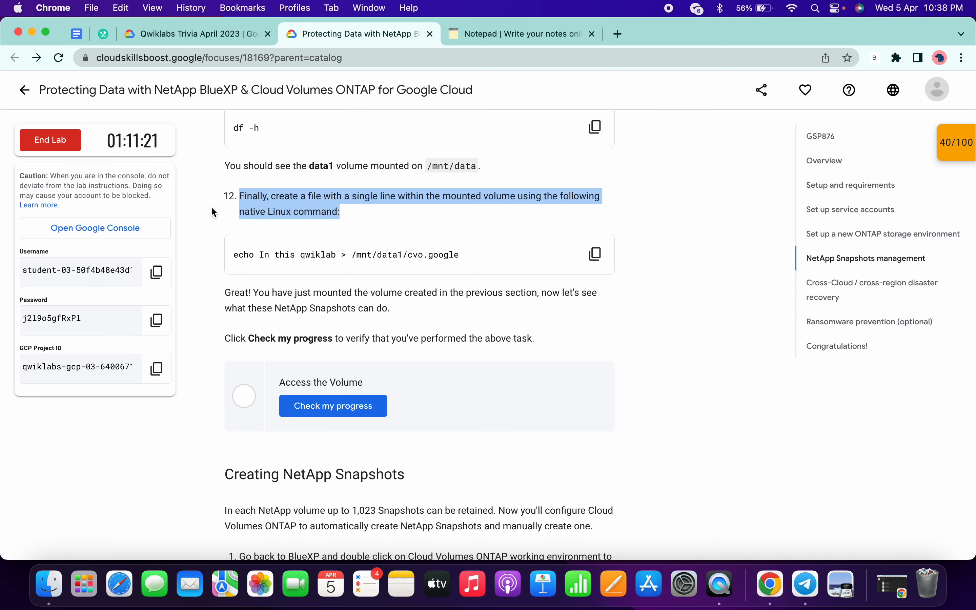
pyautogui.click(594, 252)
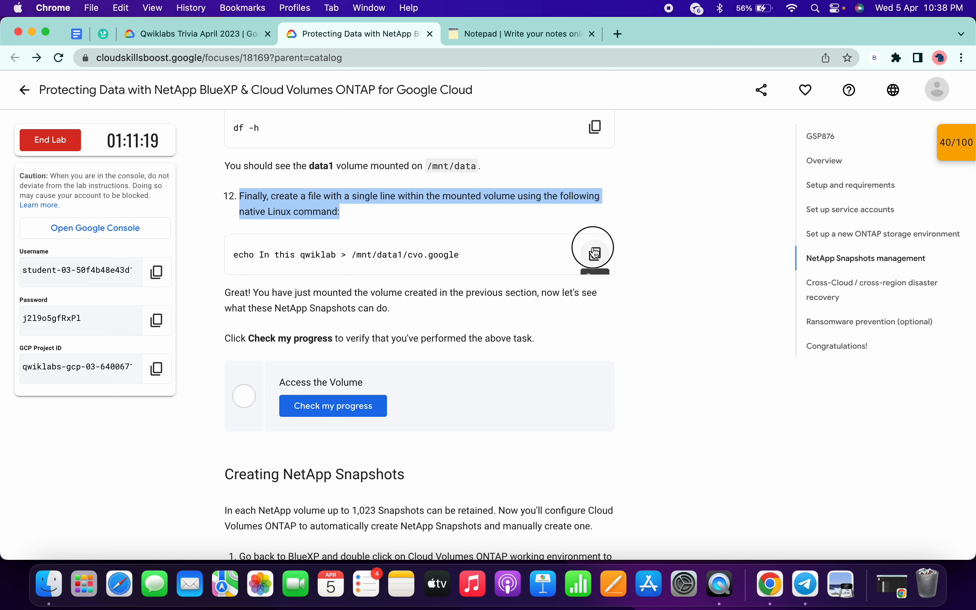
pyautogui.hotkey('ctrl', 'Right')
pyautogui.press('super+v')
pyautogui.press('Return')
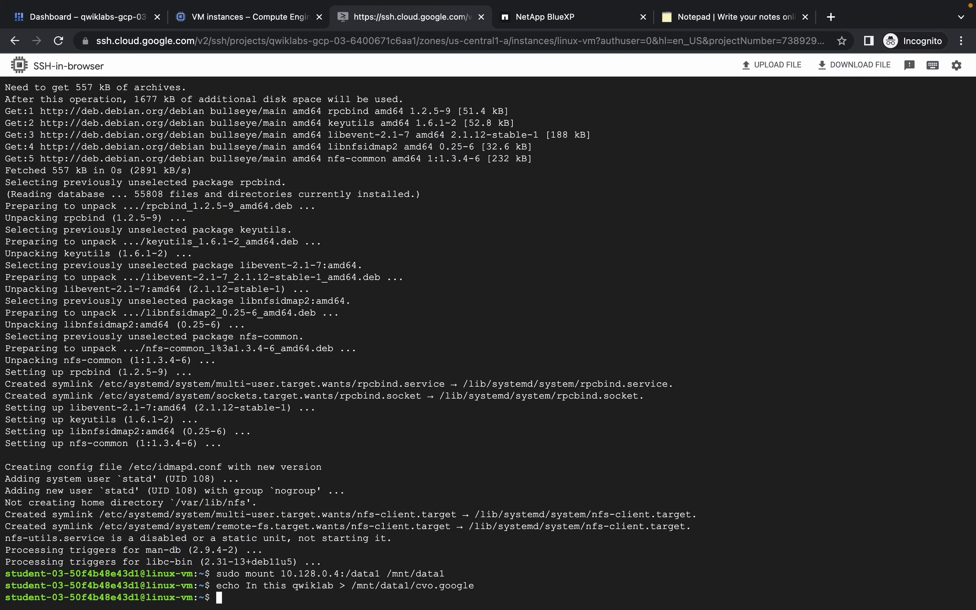
# Have the lab check the progress of the "Access the Volume" task.
pyautogui.hotkey('ctrl', 'Left')
pyautogui.scroll(-4, 512, 242)
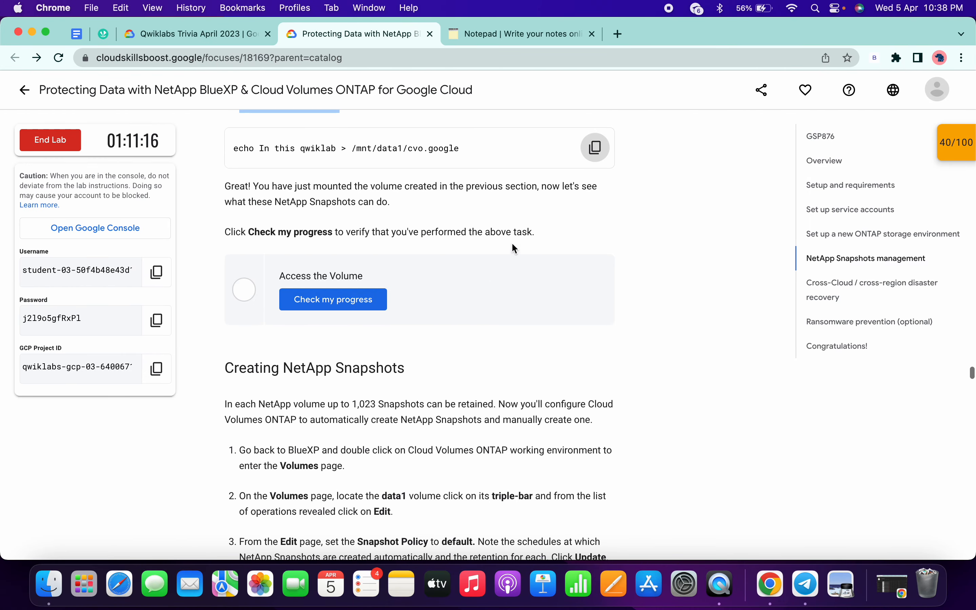
pyautogui.click(348, 304)
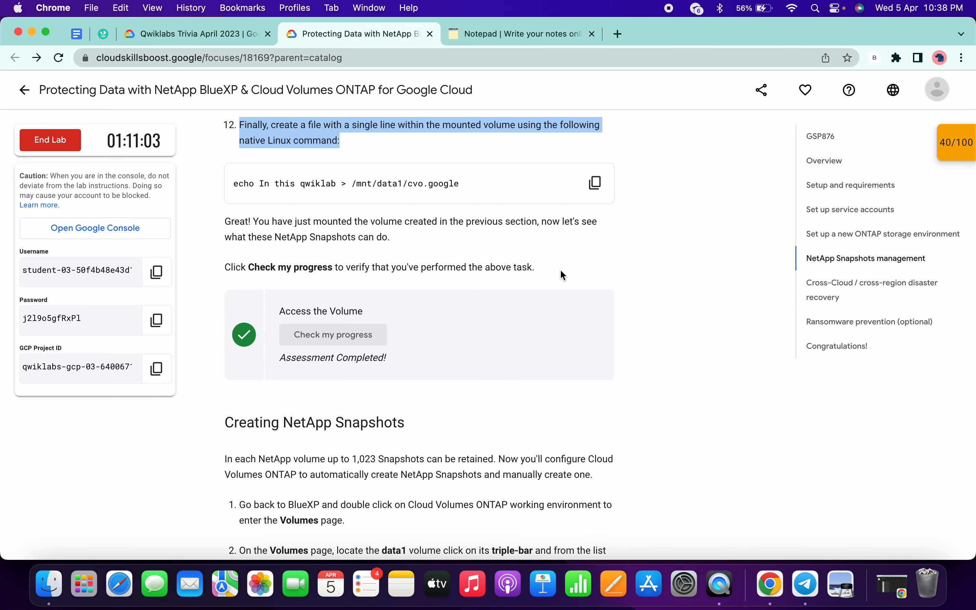
# Following the lab's snapshot instructions, set the Snapshot Policy of the quicklab volume data1 to "default" in BlueXP and apply it.
pyautogui.scroll(-6, 364, 340)
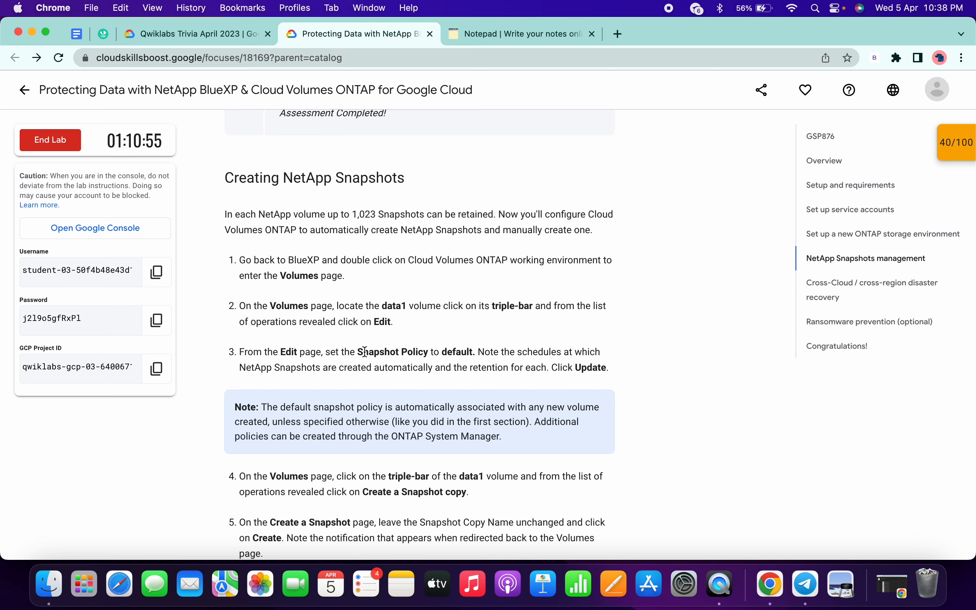
pyautogui.hotkey('ctrl', 'Right')
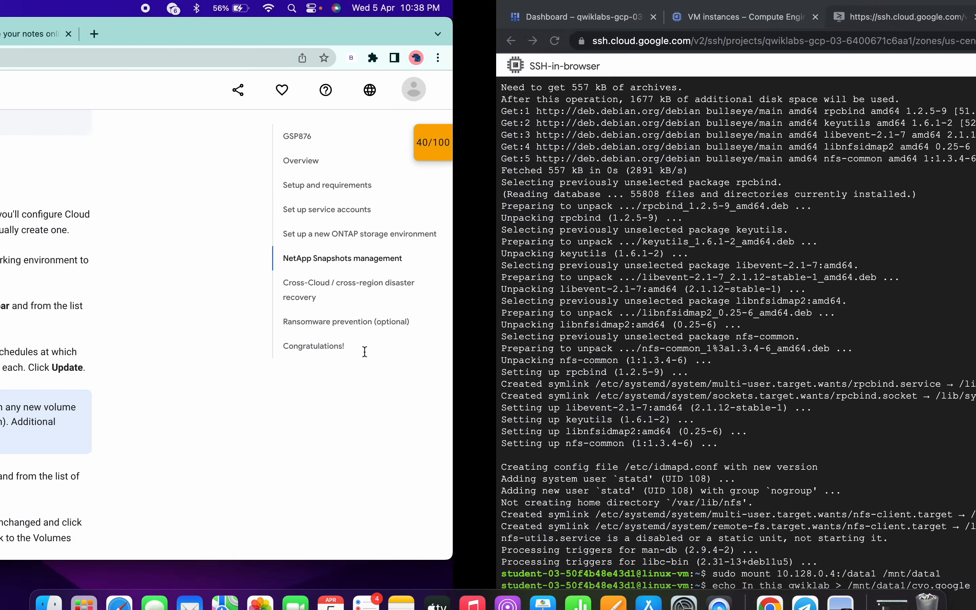
pyautogui.click(555, 24)
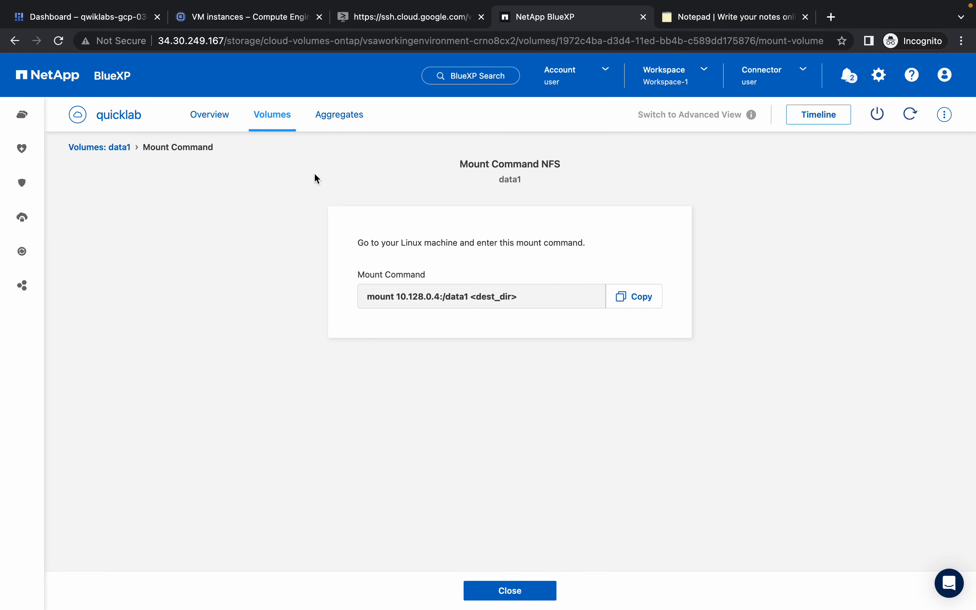
pyautogui.click(271, 120)
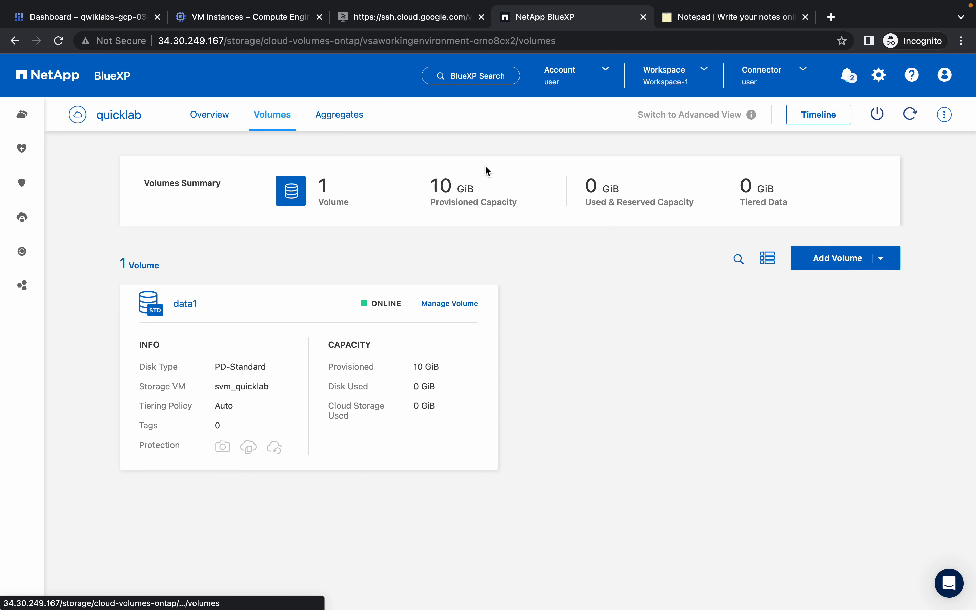
pyautogui.click(439, 308)
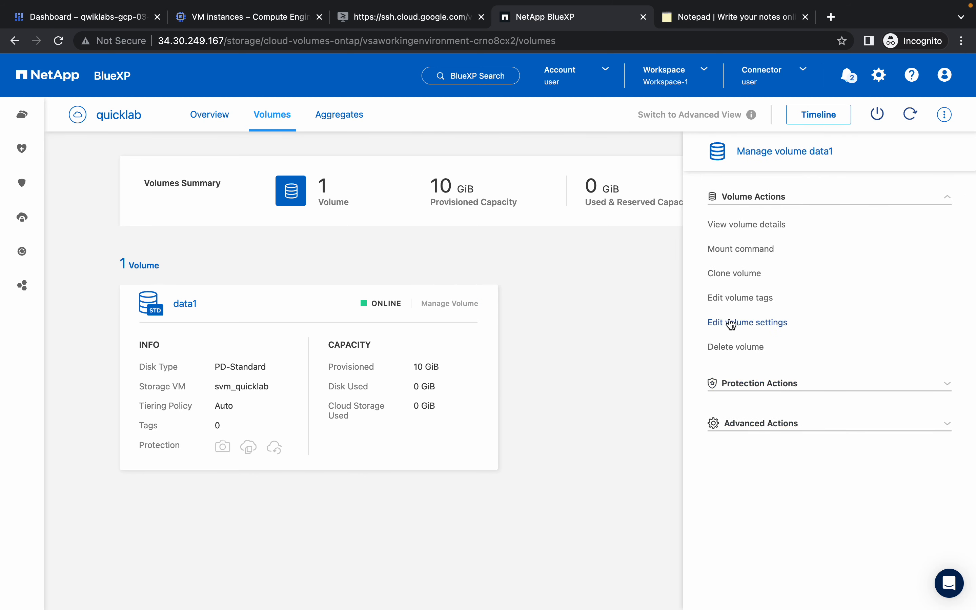
pyautogui.click(743, 324)
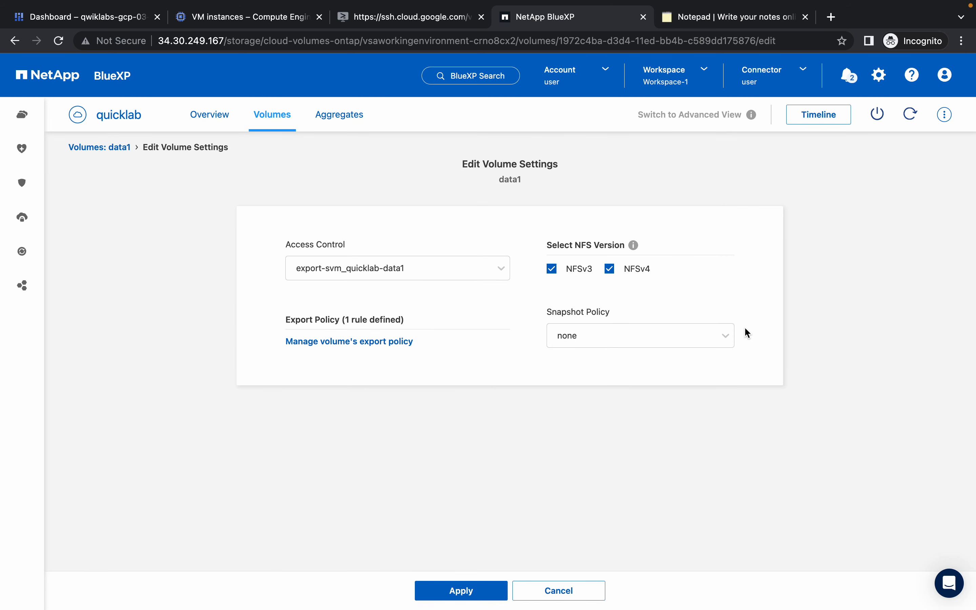
pyautogui.click(587, 334)
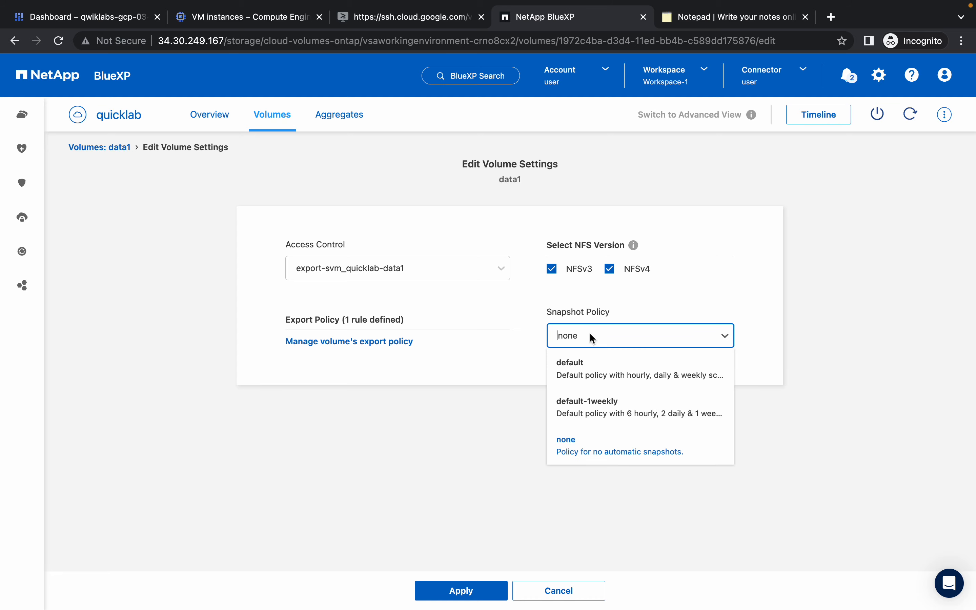
pyautogui.click(581, 374)
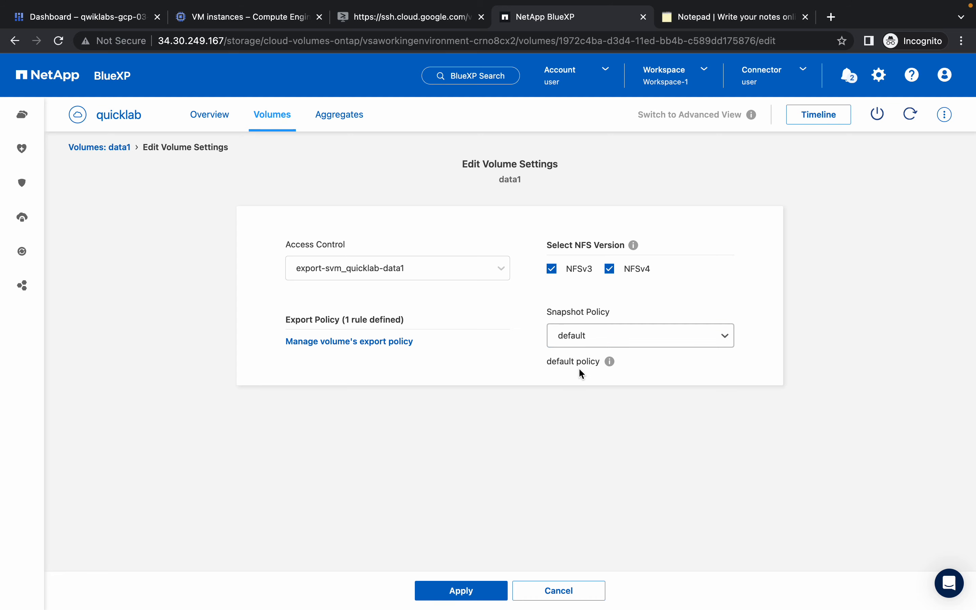
pyautogui.click(463, 586)
# Review the lab's snapshot copy instructions and create a snapshot copy of volume data1 in BlueXP, keeping the proposed copy name.
pyautogui.hotkey('ctrl', 'Left')
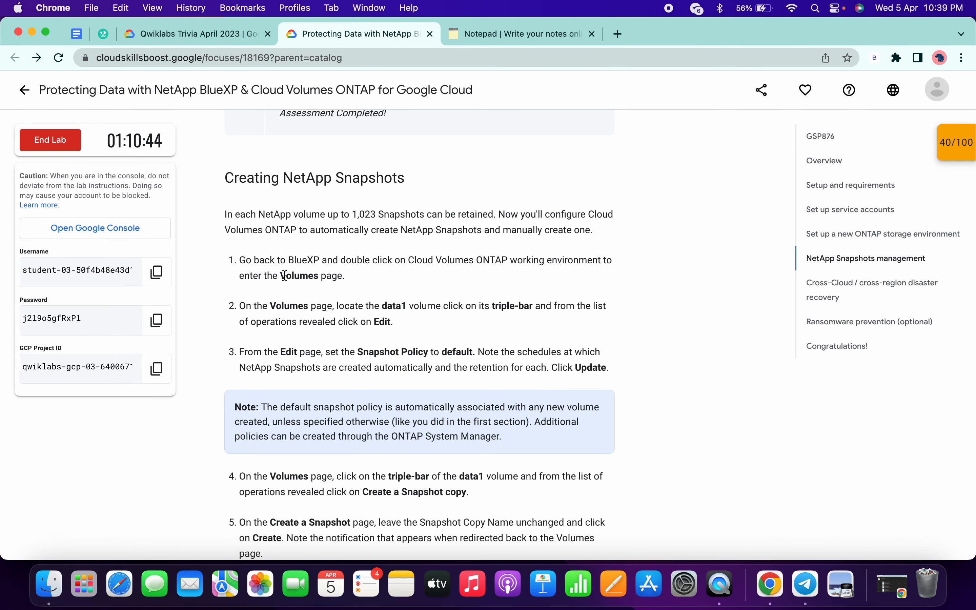
pyautogui.moveTo(256, 262); pyautogui.dragTo(447, 382)
pyautogui.scroll(-5, 448, 387)
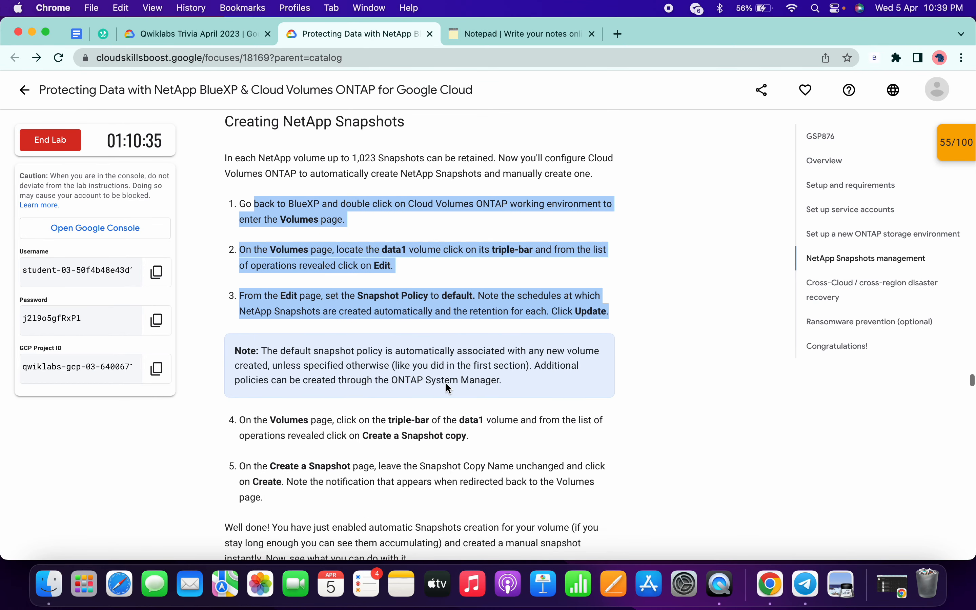
pyautogui.moveTo(334, 284); pyautogui.dragTo(437, 356)
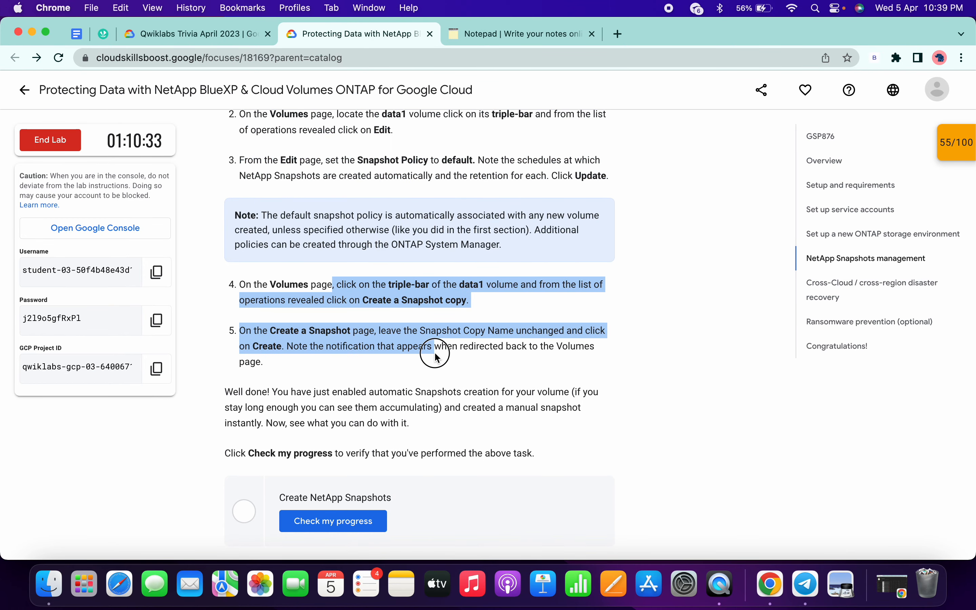
pyautogui.hotkey('ctrl', 'Right')
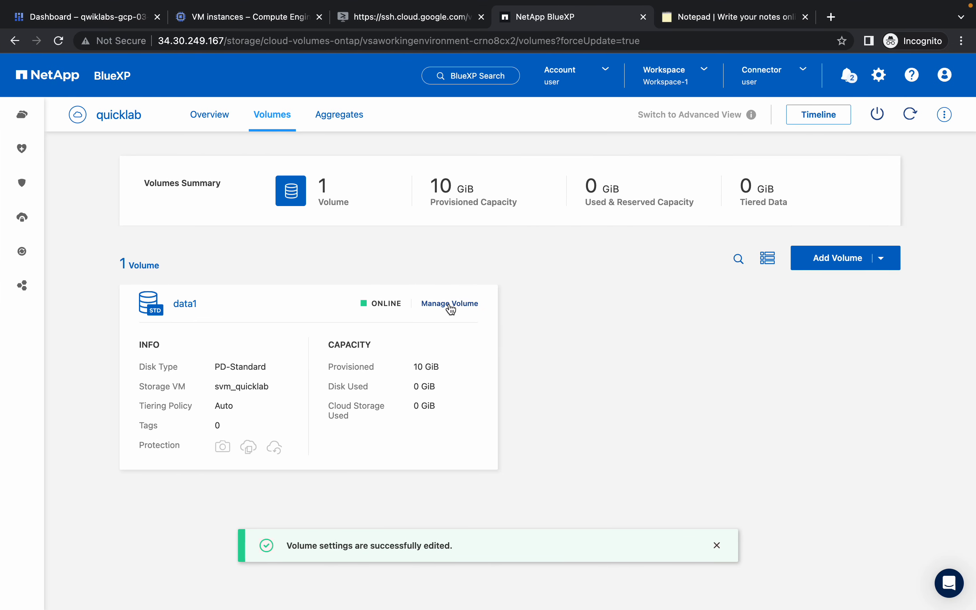
pyautogui.click(449, 307)
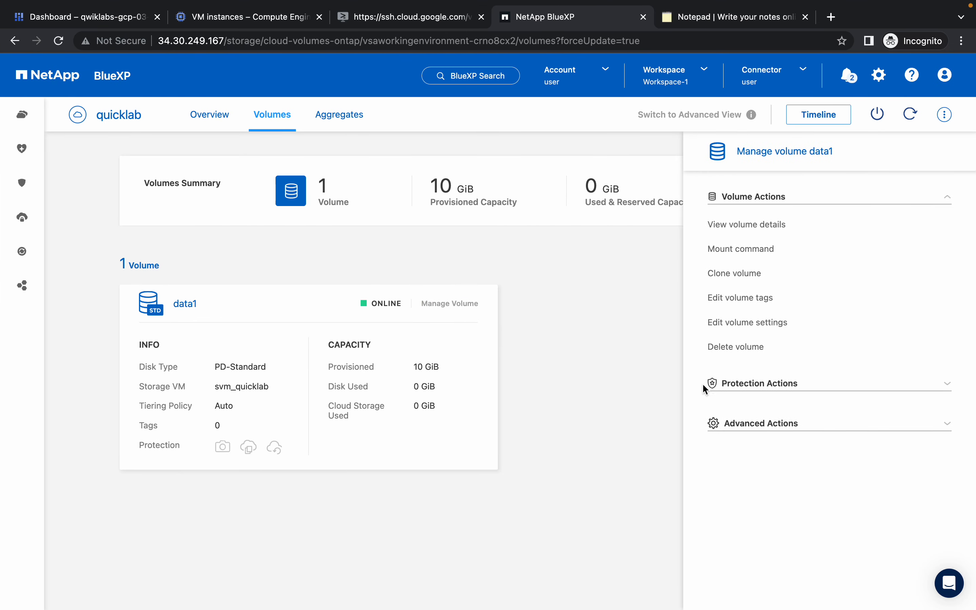
pyautogui.click(758, 385)
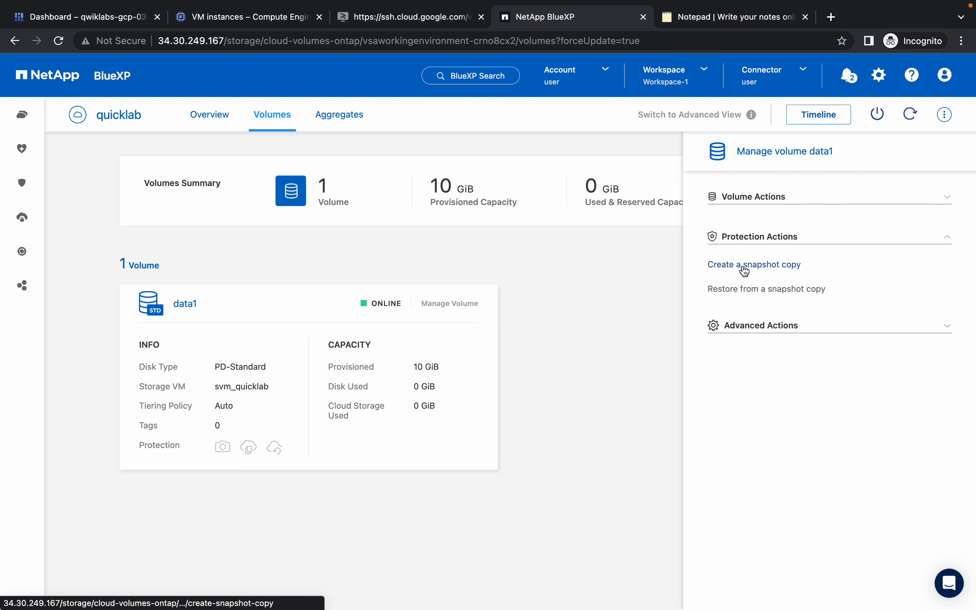
pyautogui.click(732, 266)
pyautogui.click(463, 589)
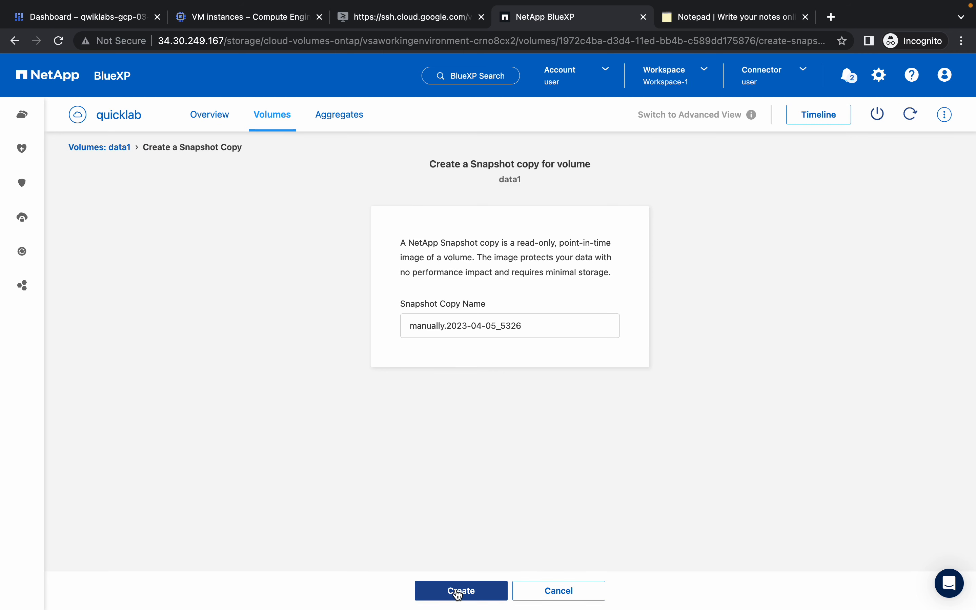
# Have the lab check the progress of the "Create NetApp Snapshots" task.
pyautogui.hotkey('ctrl', 'Left')
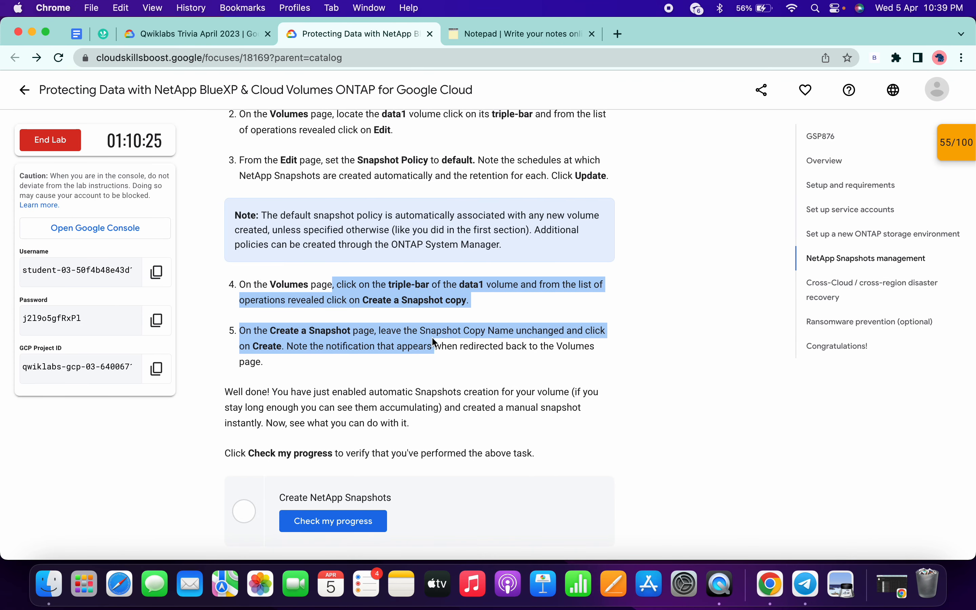
pyautogui.scroll(-4, 429, 337)
pyautogui.click(333, 378)
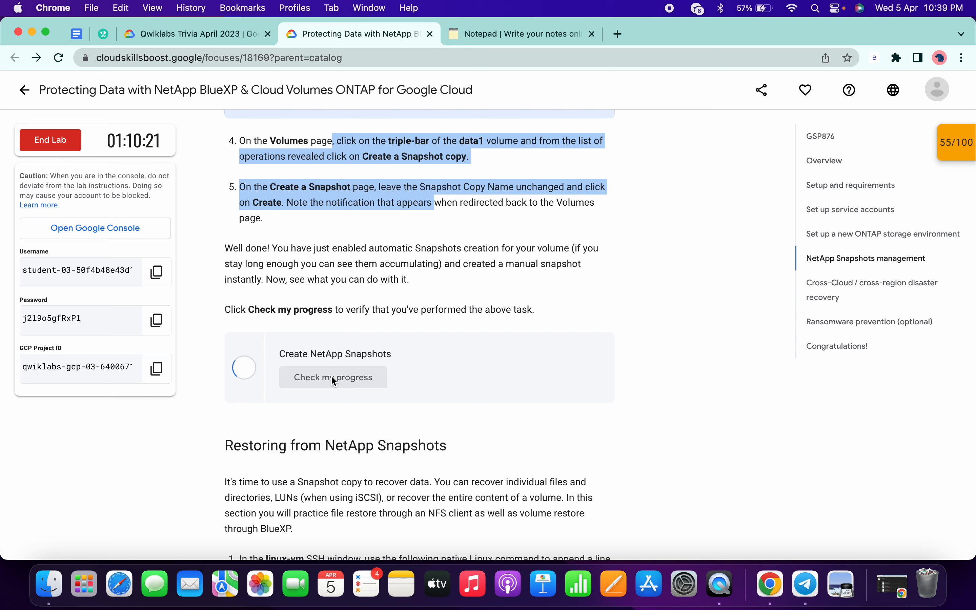
# Copy the lab's echo command and run it in the linux-vm SSH session to append "we are learning NetApp data protection" to /mnt/data1/cvo.google.
pyautogui.scroll(-5, 333, 379)
pyautogui.scroll(-4, 333, 380)
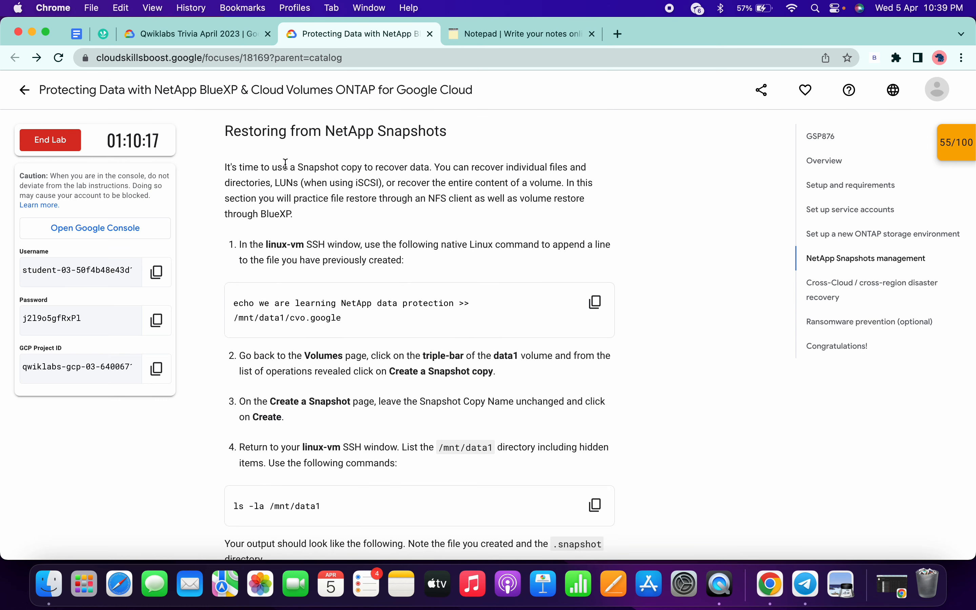
pyautogui.click(595, 303)
pyautogui.hotkey('ctrl', 'Right')
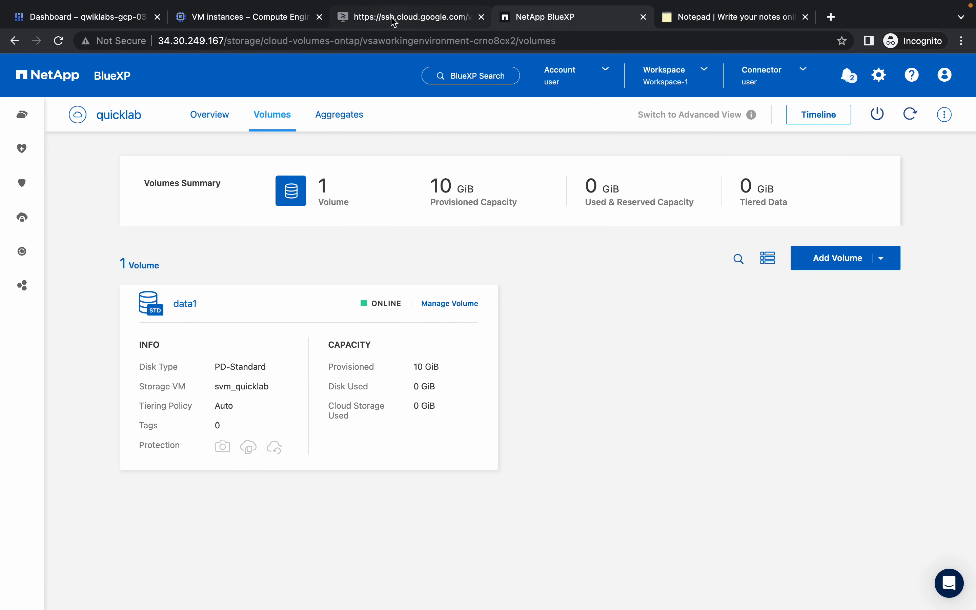
pyautogui.click(393, 21)
pyautogui.press('super+v')
pyautogui.press('Return')
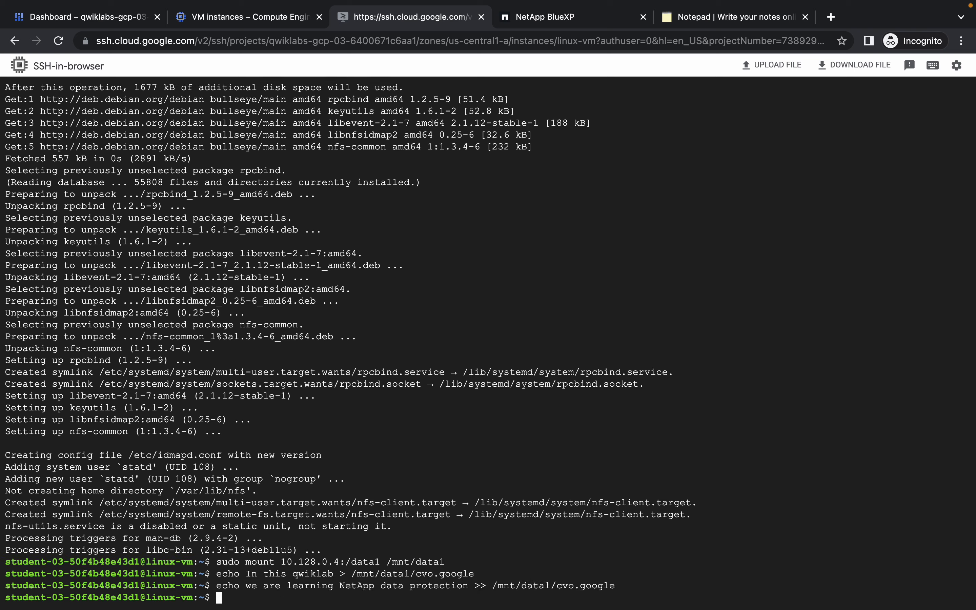
# Copy the lab's snapshot listing command and run ls -l /mnt/data1/.snapshot in the linux-vm SSH session.
pyautogui.hotkey('ctrl', 'Left')
pyautogui.scroll(-5, 406, 333)
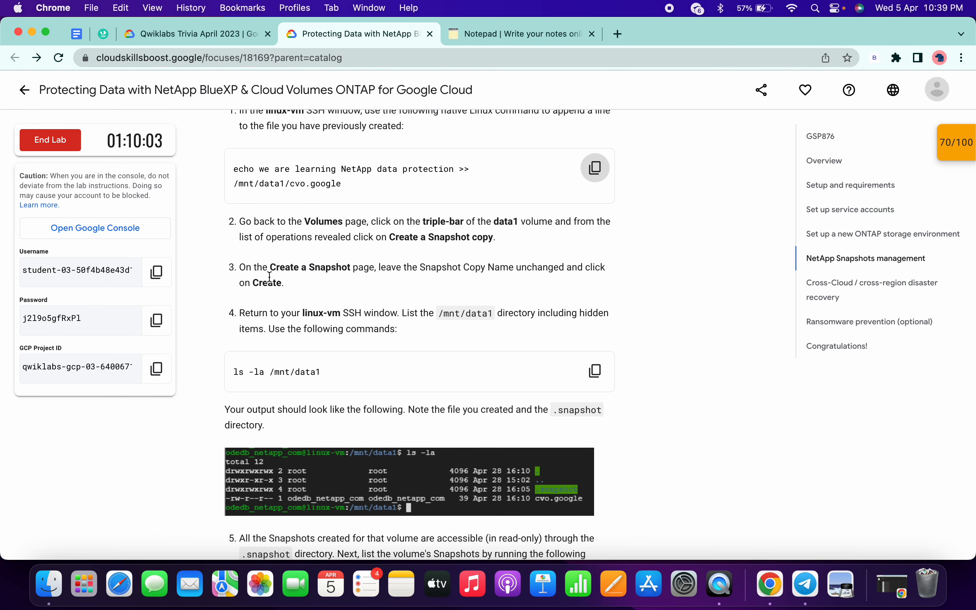
pyautogui.scroll(-6, 262, 328)
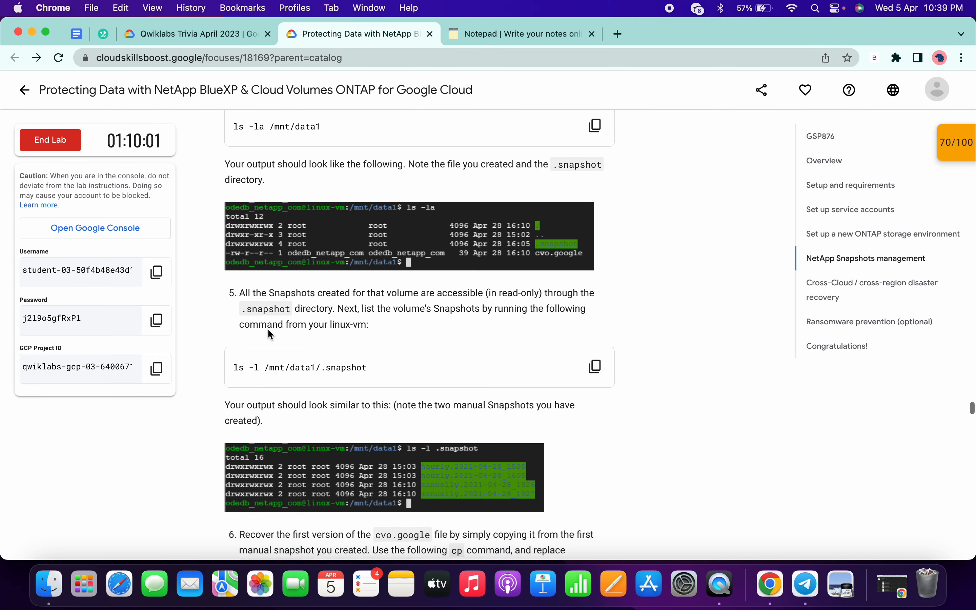
pyautogui.moveTo(228, 279); pyautogui.dragTo(280, 302)
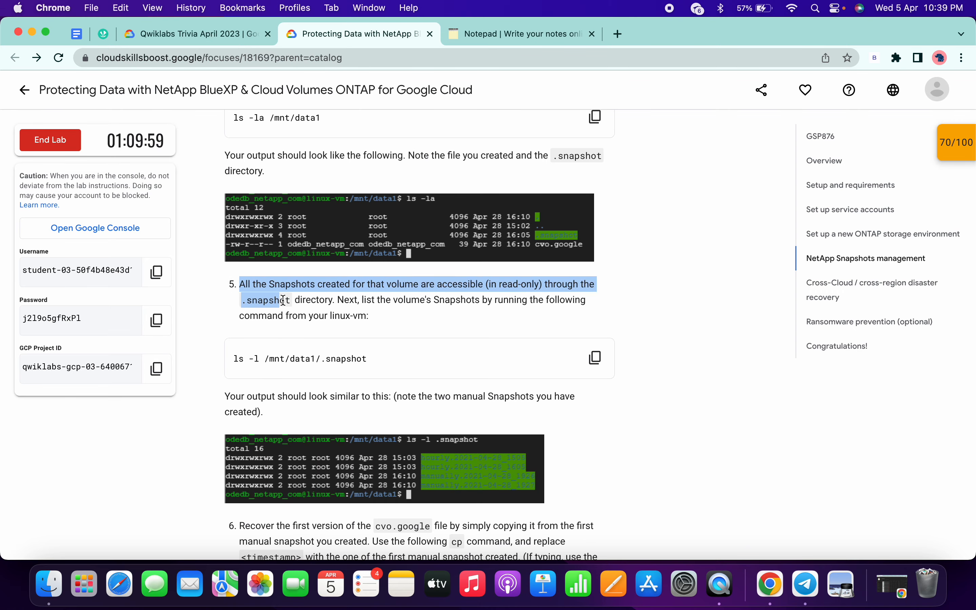
pyautogui.click(586, 365)
pyautogui.hotkey('ctrl', 'Right')
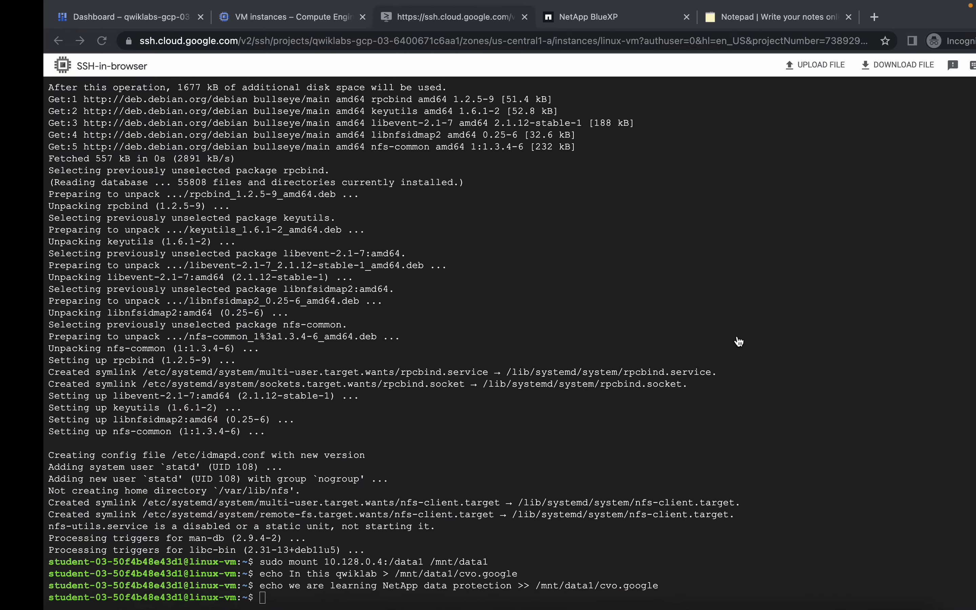
pyautogui.press('super+v')
pyautogui.press('Return')
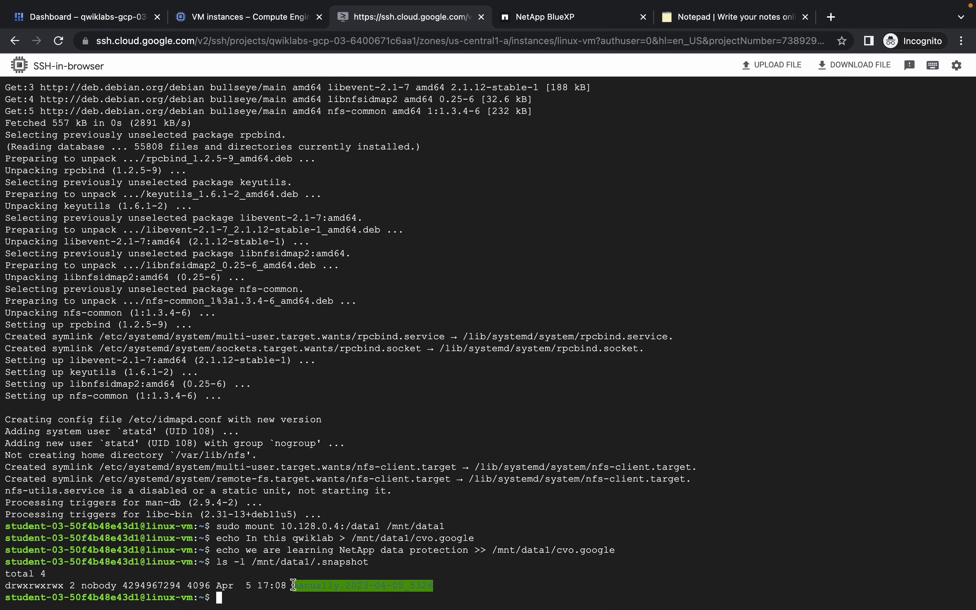
# Copy the manual snapshot's name from the SSH output and replace the mount command in the online Notepad with manually.2023-04-05_5326.
pyautogui.moveTo(293, 586); pyautogui.dragTo(433, 587)
pyautogui.click(690, 23)
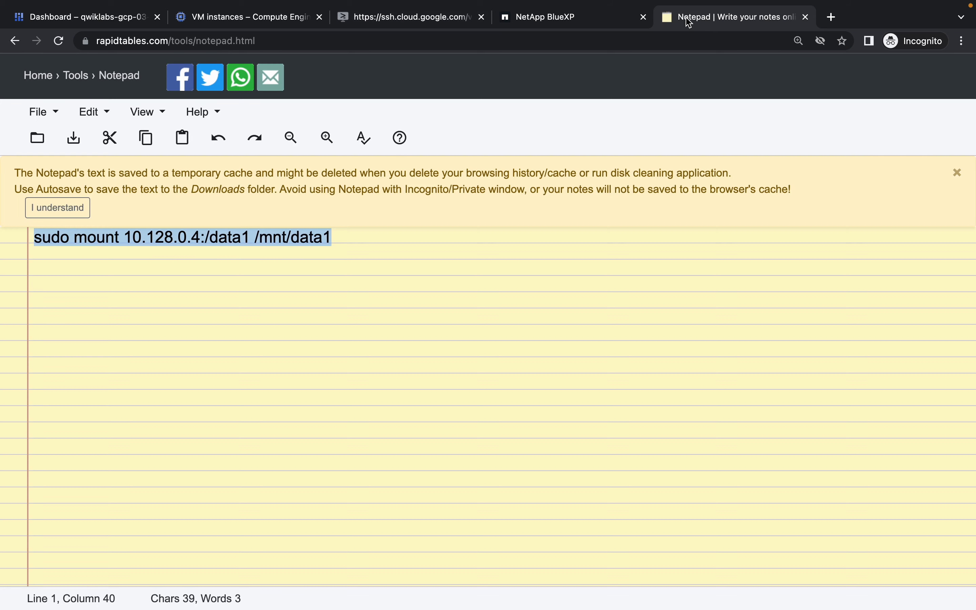
pyautogui.press('BackSpace')
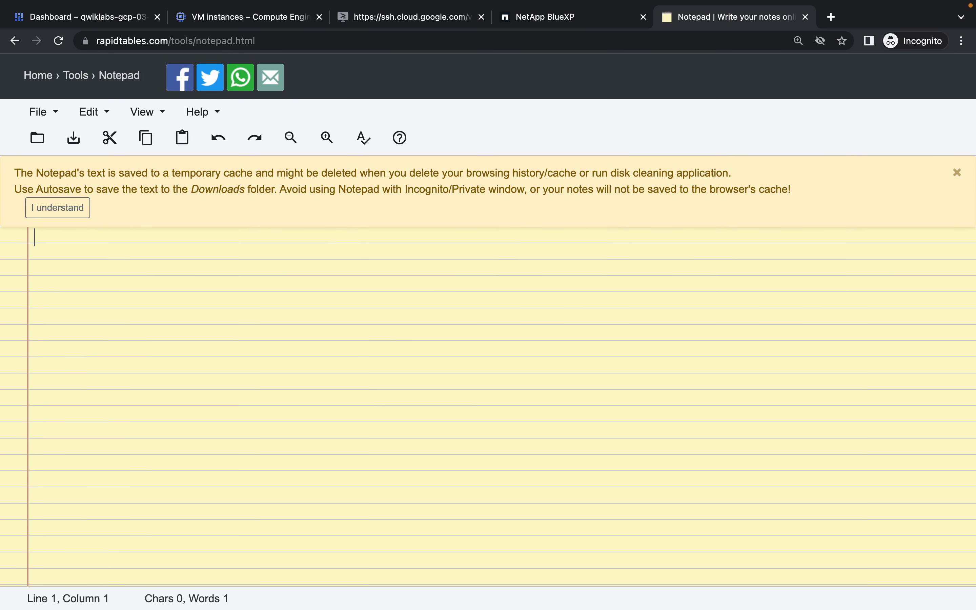
# Copy the lab's cp command for recovering cvo.google and paste it into the online Notepad below the snapshot name.
pyautogui.hotkey('ctrl', 'Left')
pyautogui.scroll(-8, 299, 300)
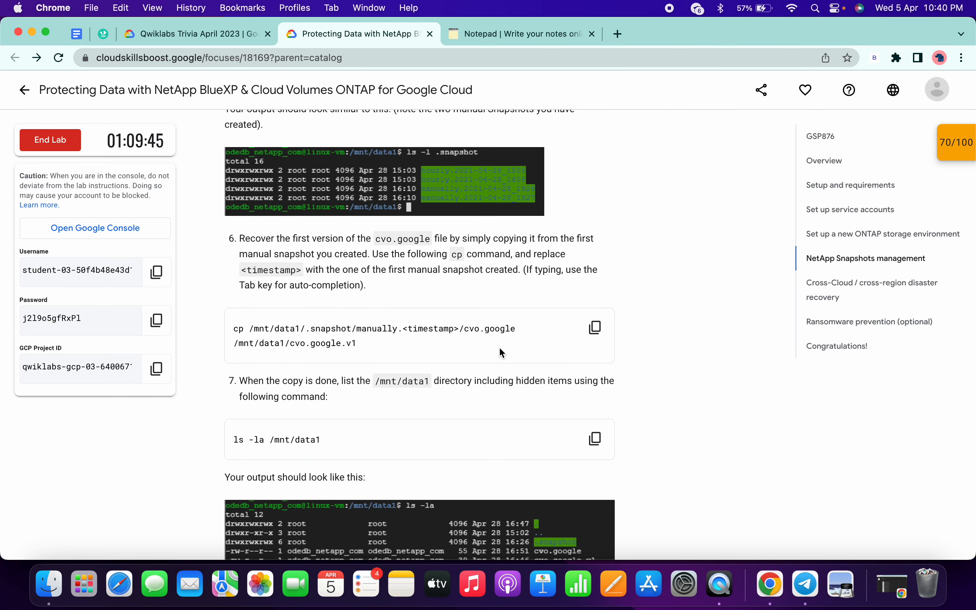
pyautogui.click(595, 328)
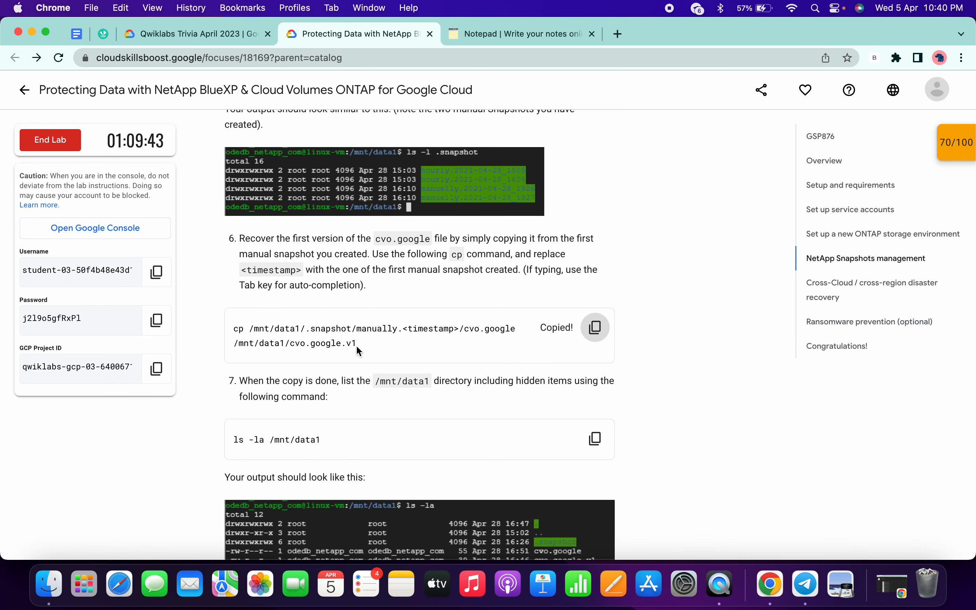
pyautogui.hotkey('ctrl', 'Right')
pyautogui.click(691, 25)
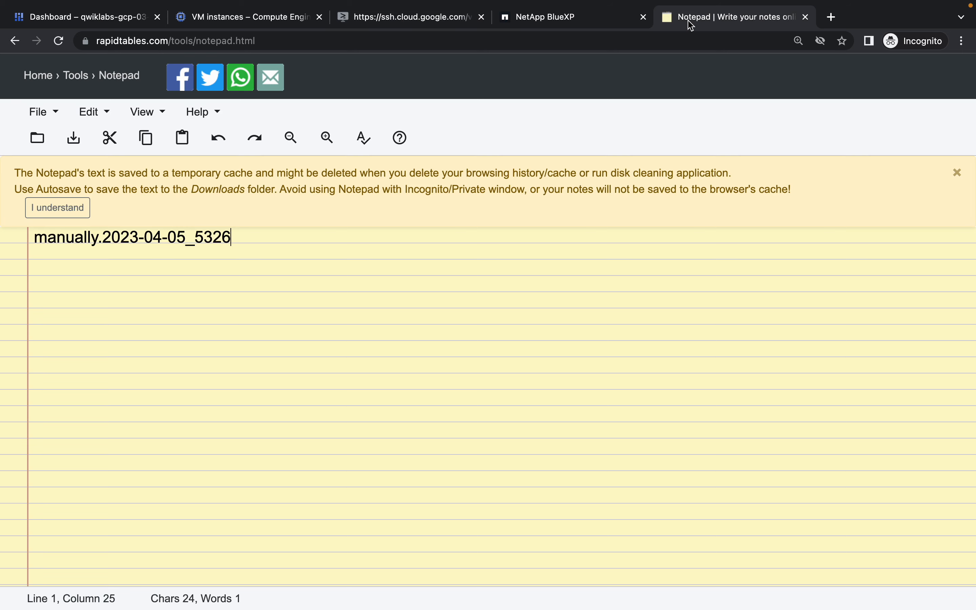
pyautogui.press('Return')
pyautogui.press('Return')
pyautogui.press('Return')
pyautogui.press('super+v')
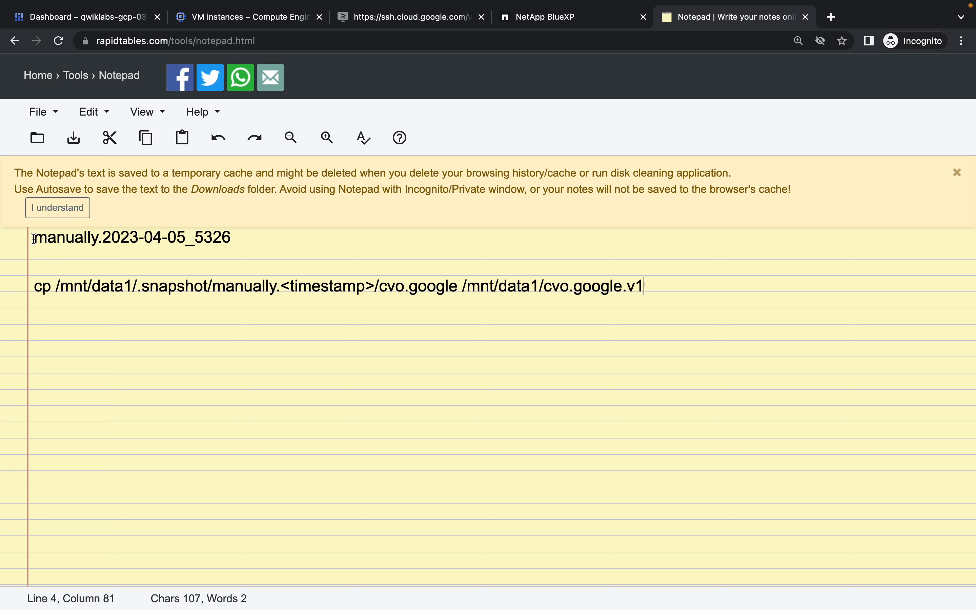
# Replace manually.<timestamp> in the noted cp command with the snapshot name manually.2023-04-05_5326.
pyautogui.moveTo(34, 239); pyautogui.dragTo(242, 236)
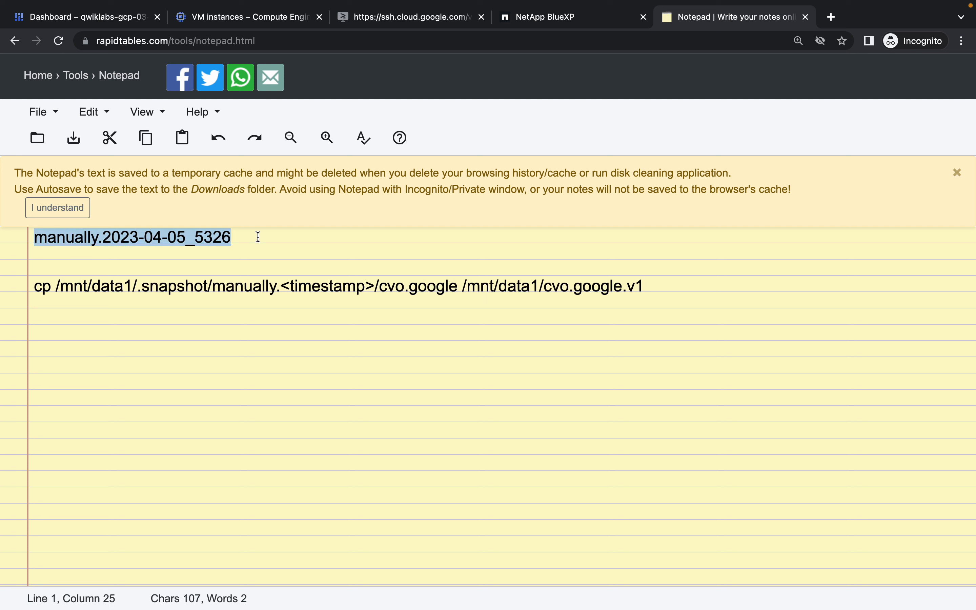
pyautogui.moveTo(213, 288); pyautogui.dragTo(374, 289)
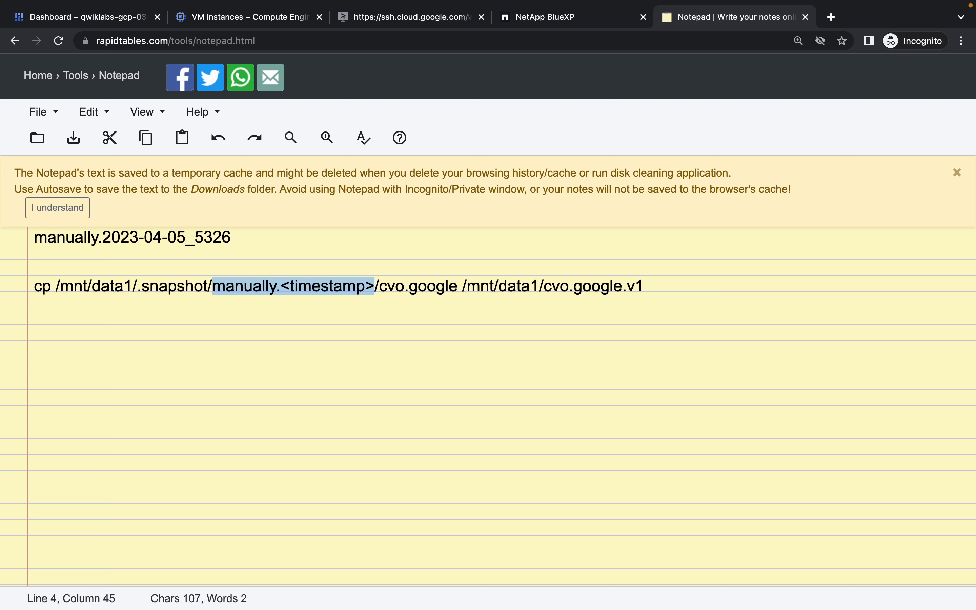
pyautogui.press('BackSpace')
pyautogui.press('super+v')
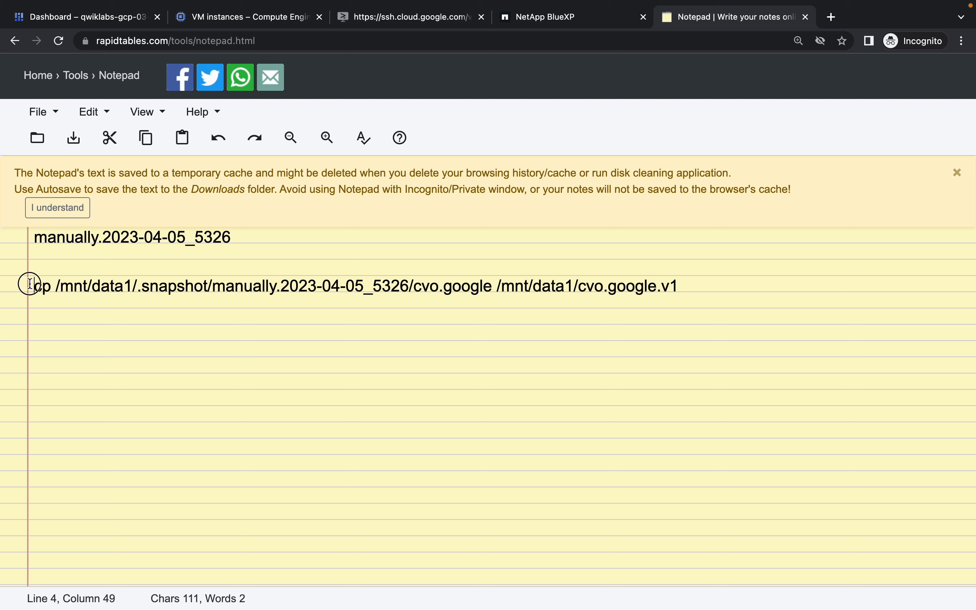
# Run the completed cp command in the linux-vm SSH session to recover cvo.google from the snapshot as /mnt/data1/cvo.google.v1.
pyautogui.moveTo(29, 286); pyautogui.dragTo(59, 315)
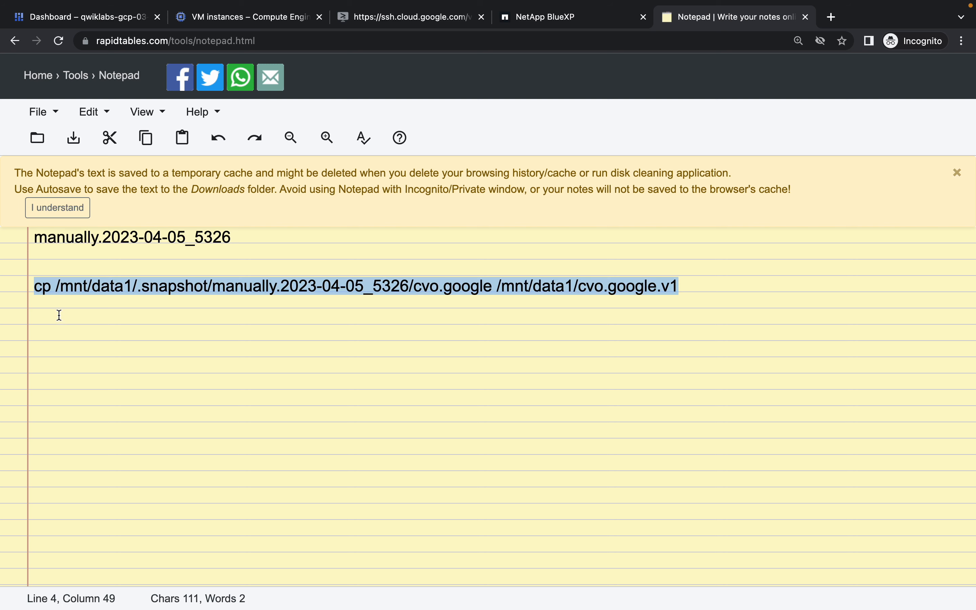
pyautogui.click(370, 20)
pyautogui.press('super+v')
pyautogui.press('Return')
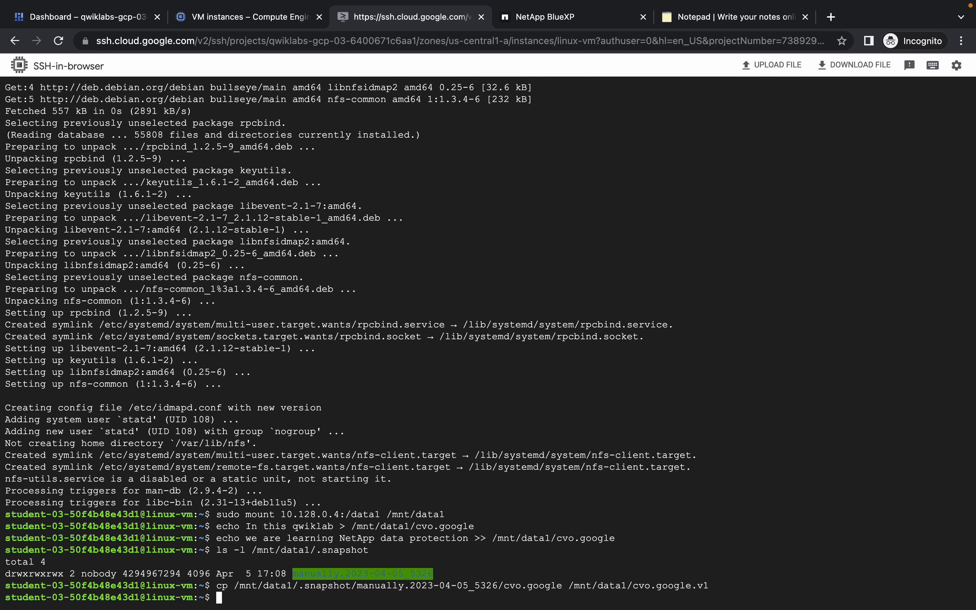
# Copy the lab's diff command and run it in the linux-vm SSH session to compare /mnt/data1/cvo.google with /mnt/data1/cvo.google.v1.
pyautogui.hotkey('ctrl', 'Left')
pyautogui.scroll(-6, 595, 328)
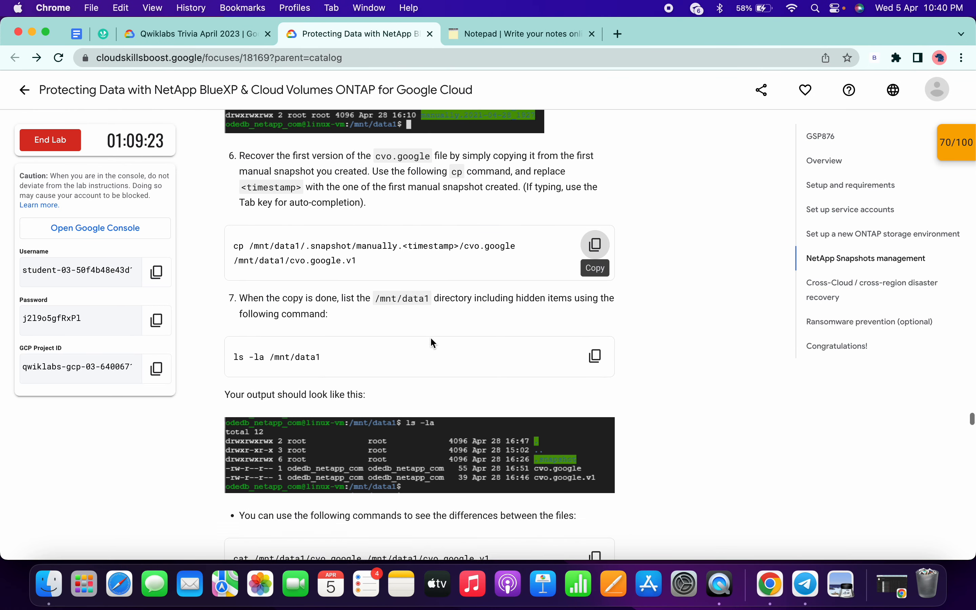
pyautogui.scroll(-3, 361, 288)
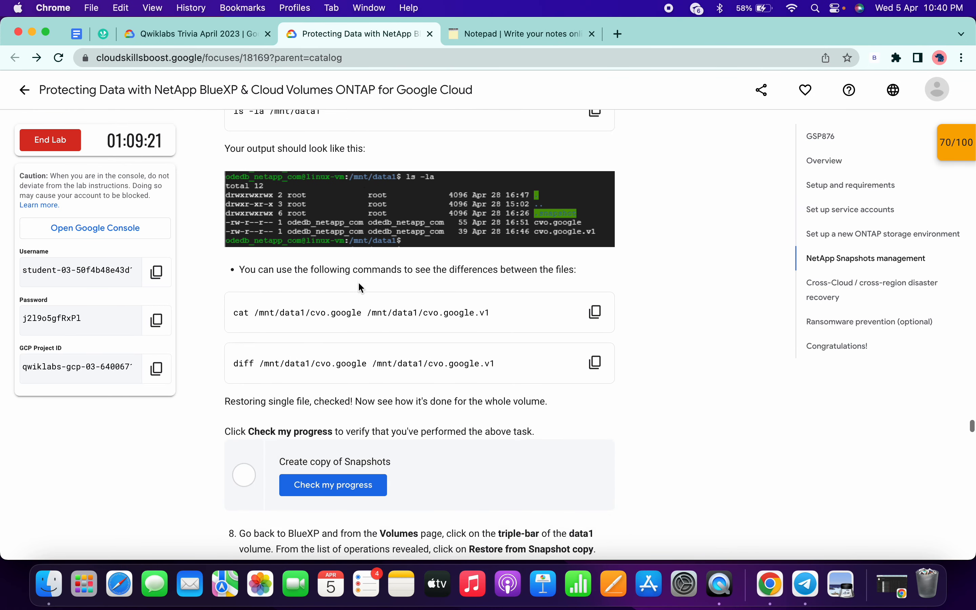
pyautogui.scroll(-3, 363, 307)
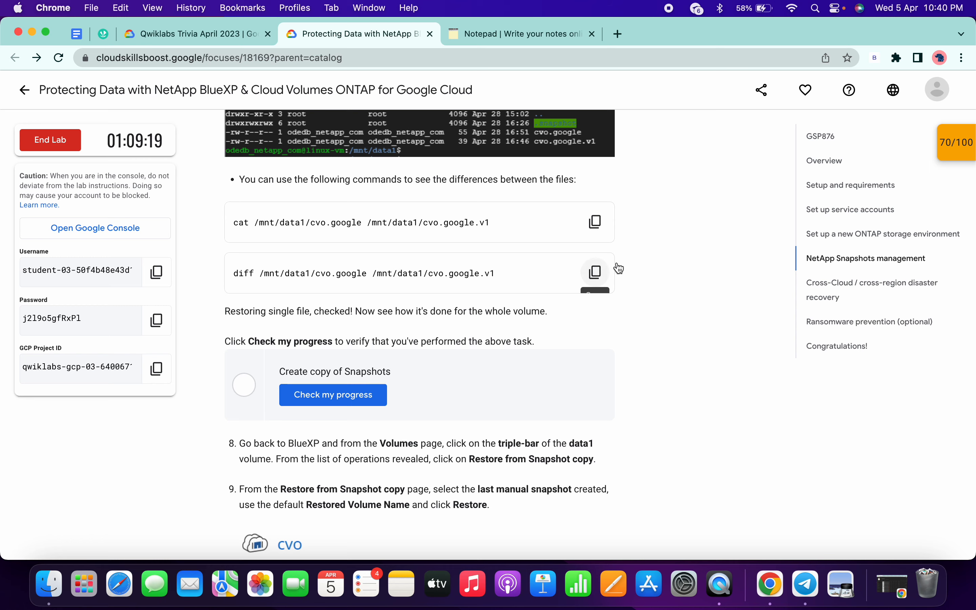
pyautogui.click(595, 273)
pyautogui.press('super+grave')
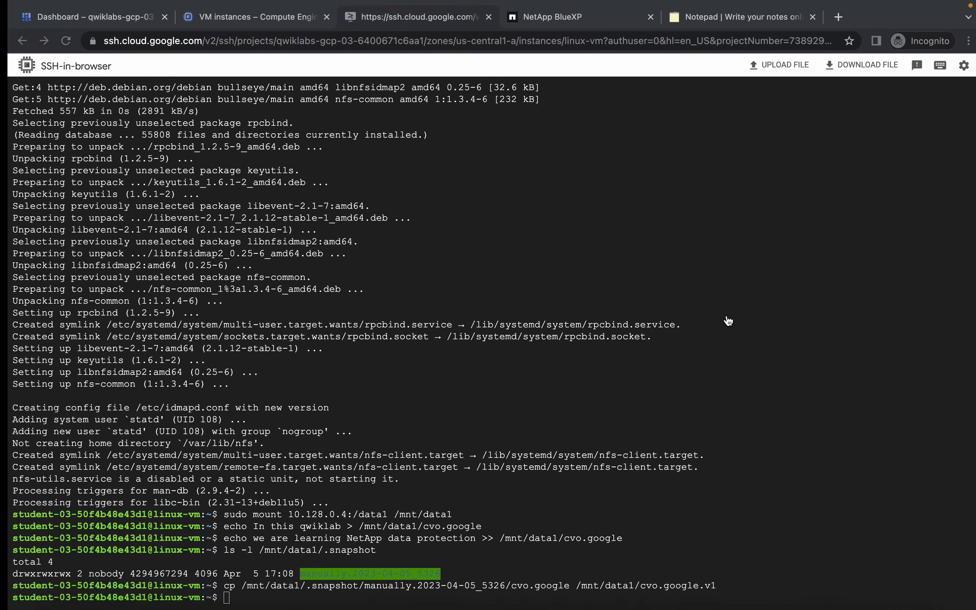
pyautogui.press('super+v')
pyautogui.press('Return')
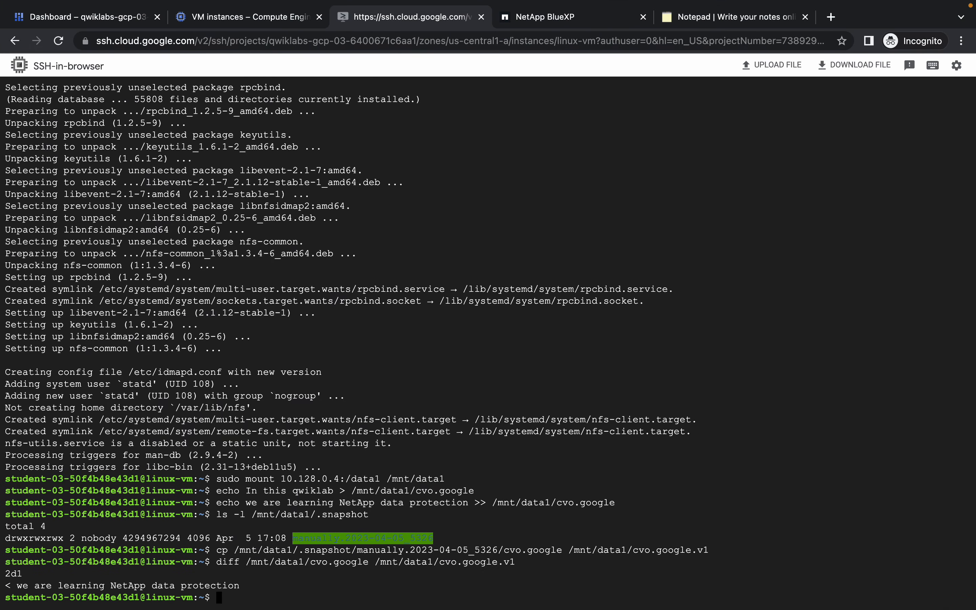
# Have the lab check the progress of the "Create copy of Snapshots" task.
pyautogui.press('super+grave')
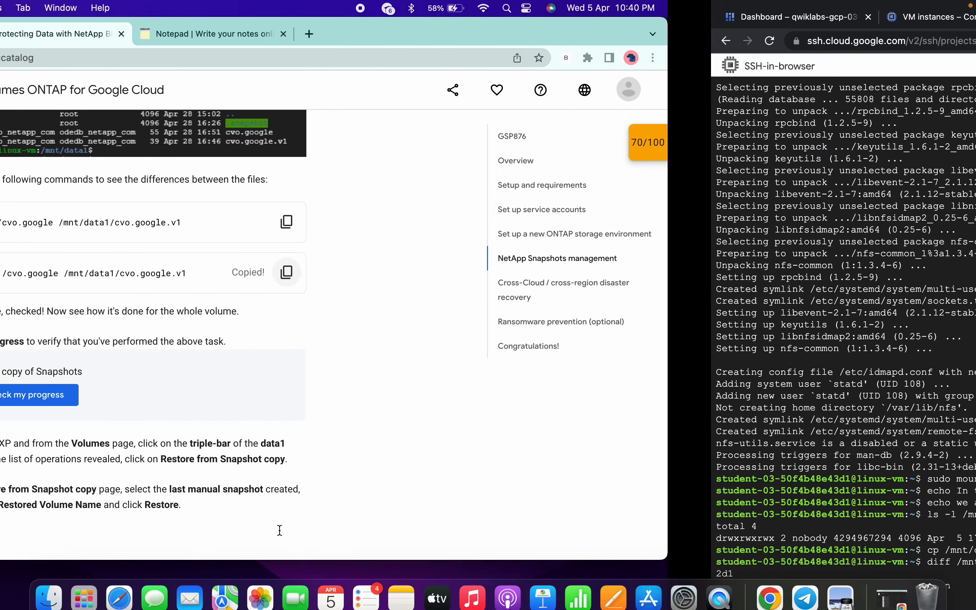
pyautogui.scroll(-3, 561, 339)
pyautogui.click(325, 280)
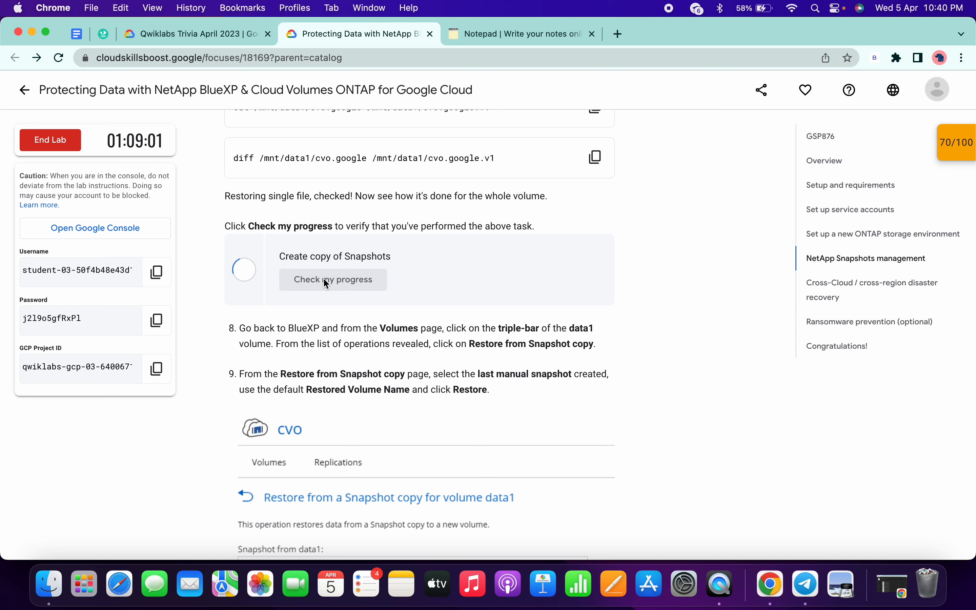
# Switch to the BlueXP volumes page and open the restore from a snapshot copy form for volume data1.
pyautogui.scroll(-3, 325, 279)
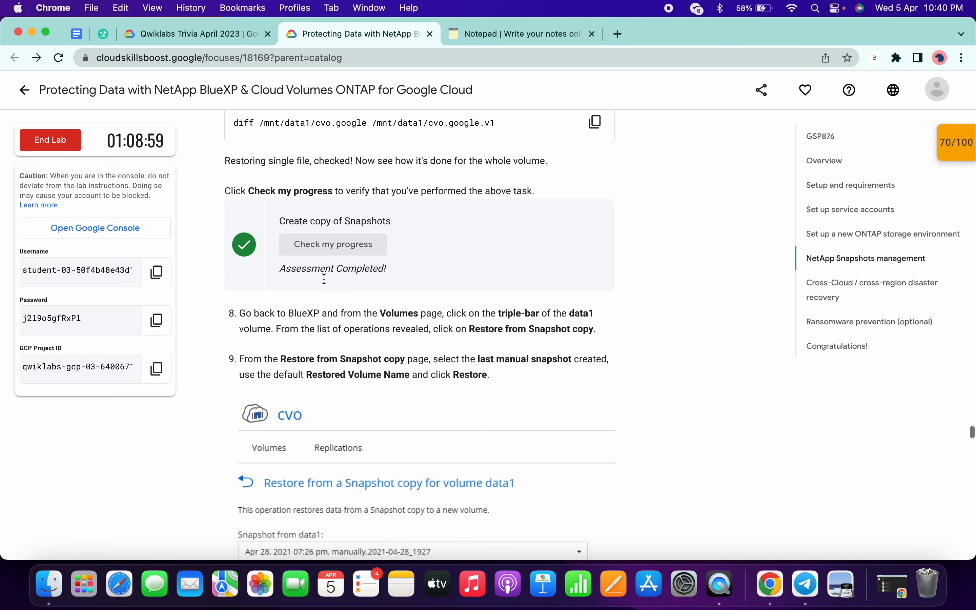
pyautogui.scroll(-1, 324, 279)
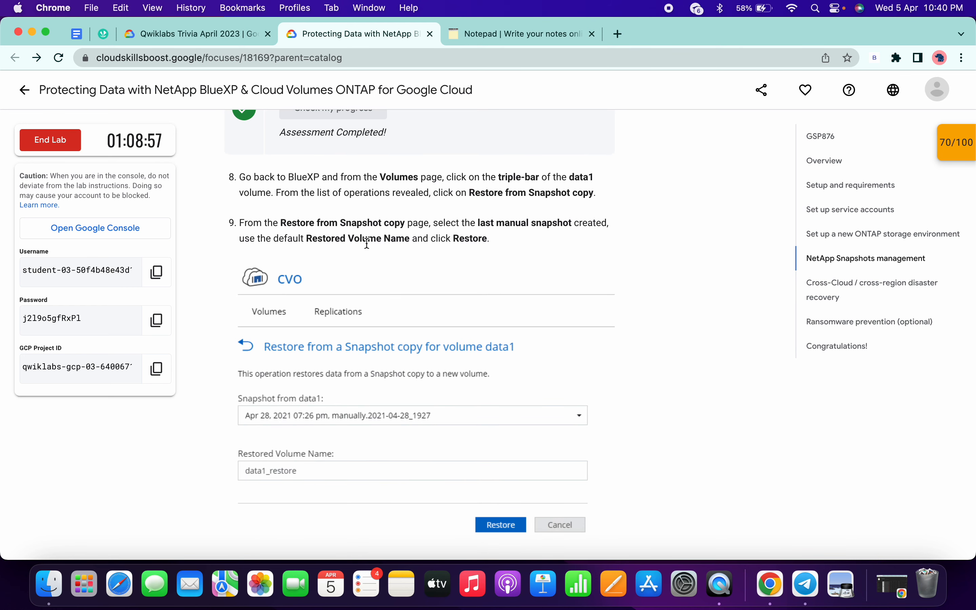
pyautogui.scroll(-1, 367, 243)
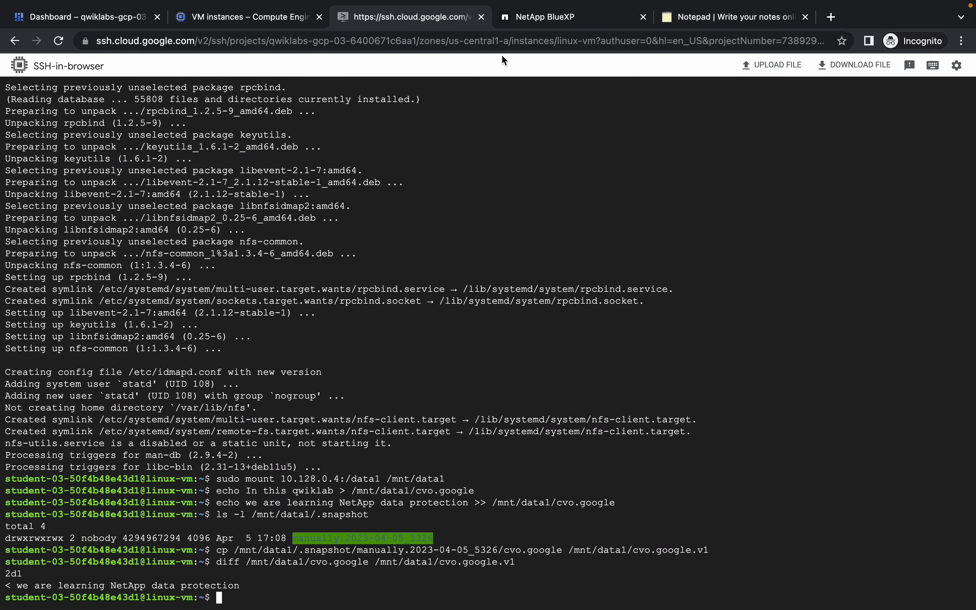
pyautogui.click(523, 22)
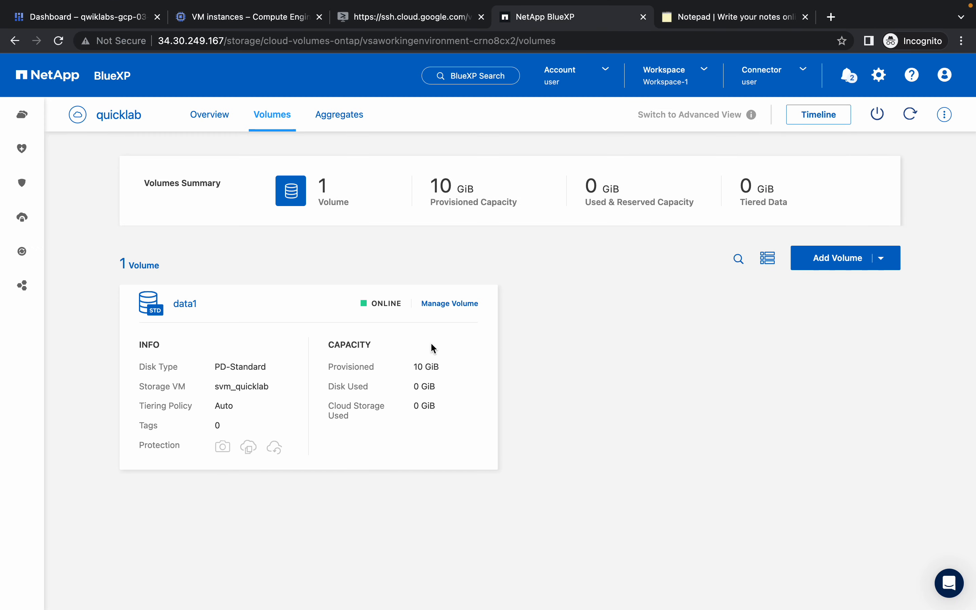
pyautogui.click(443, 306)
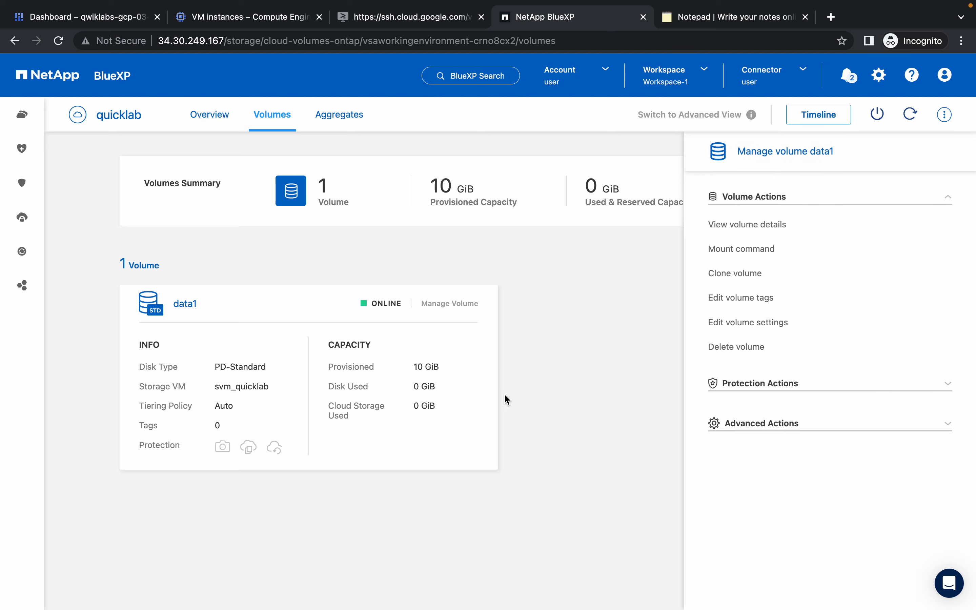
pyautogui.click(756, 386)
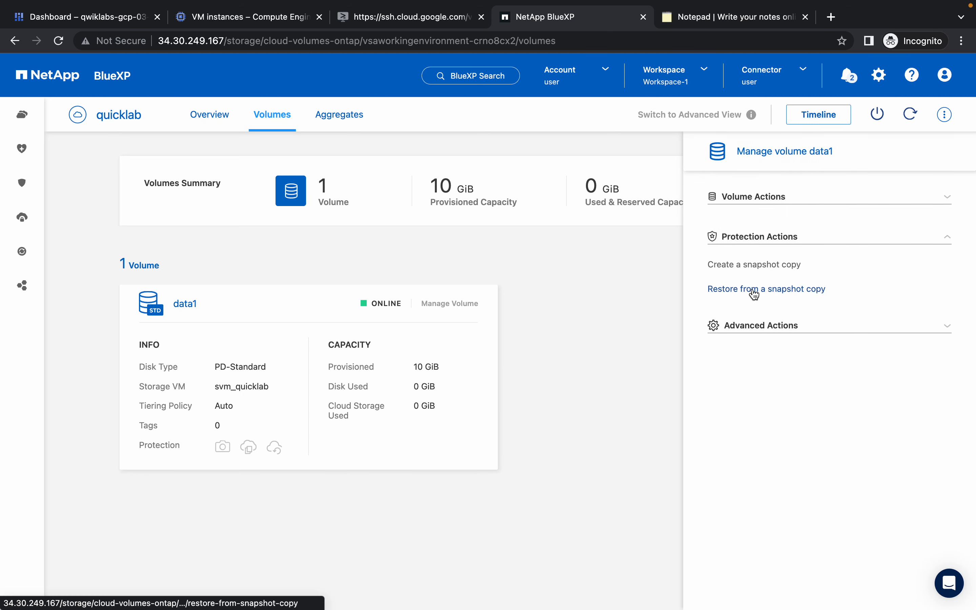
pyautogui.click(772, 290)
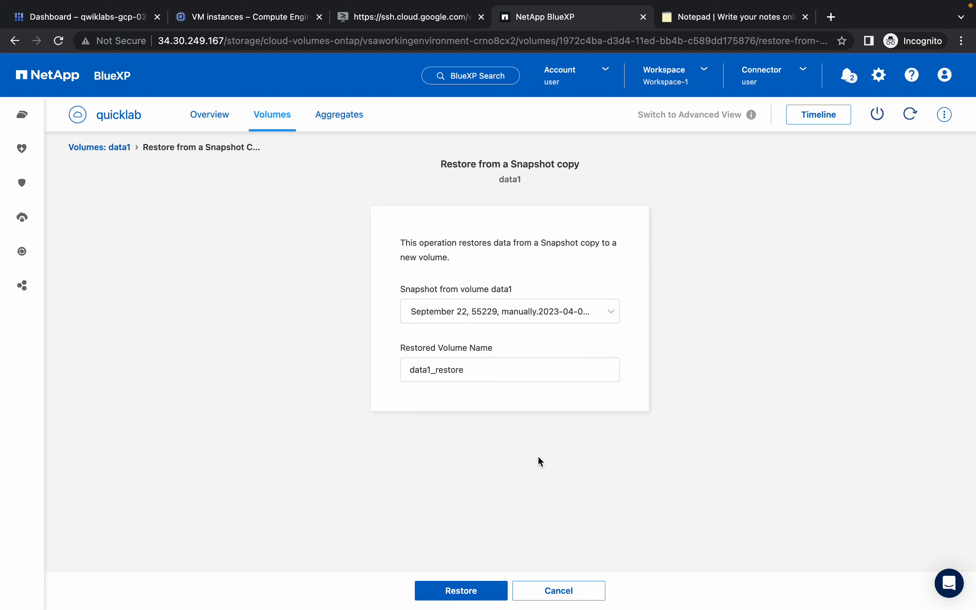
# Restore snapshot manually.2023-04-05_5326 of data1 to a new volume with the default name data1_restore, and refresh the volumes list.
pyautogui.click(520, 308)
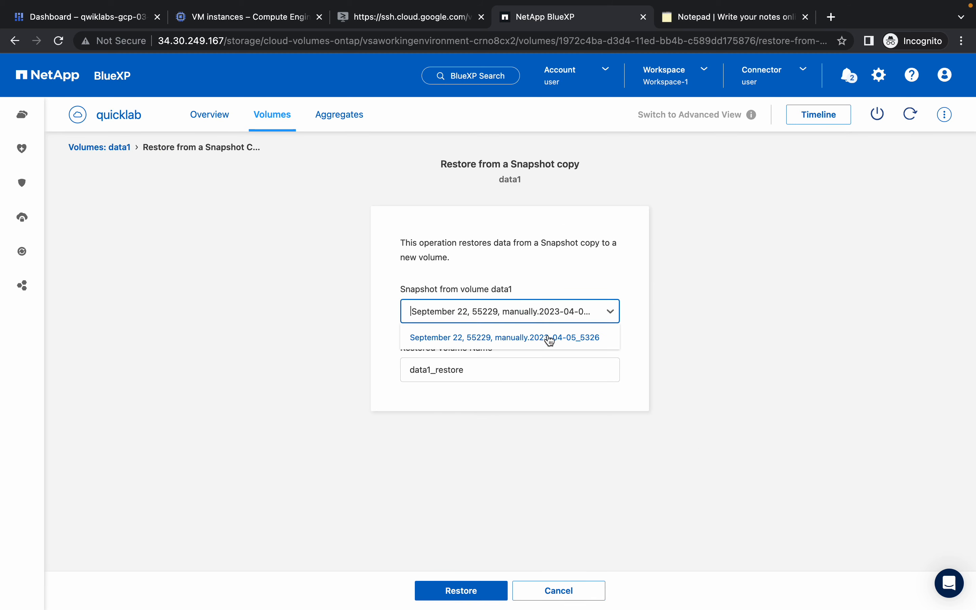
pyautogui.click(518, 452)
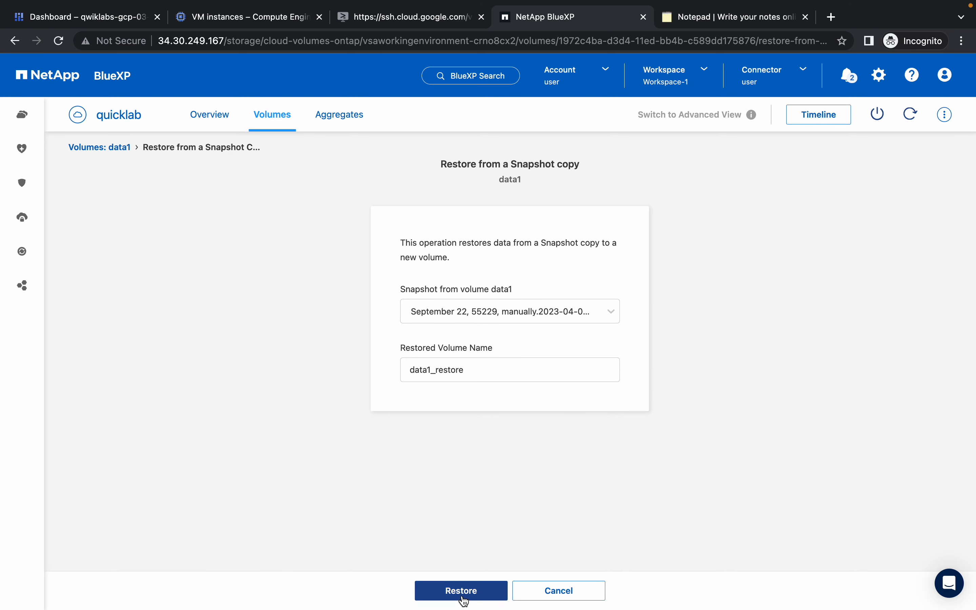
pyautogui.click(462, 591)
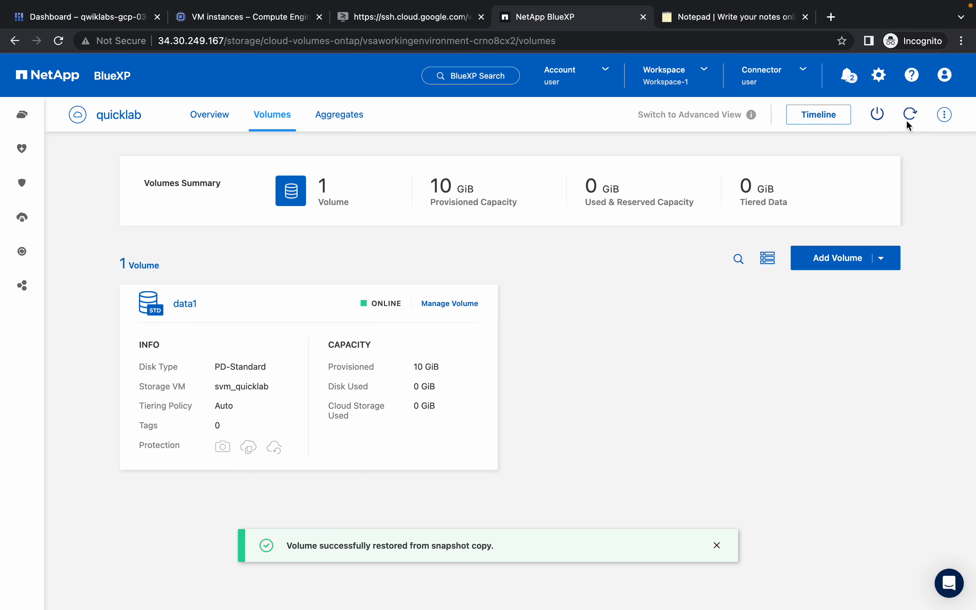
pyautogui.click(910, 115)
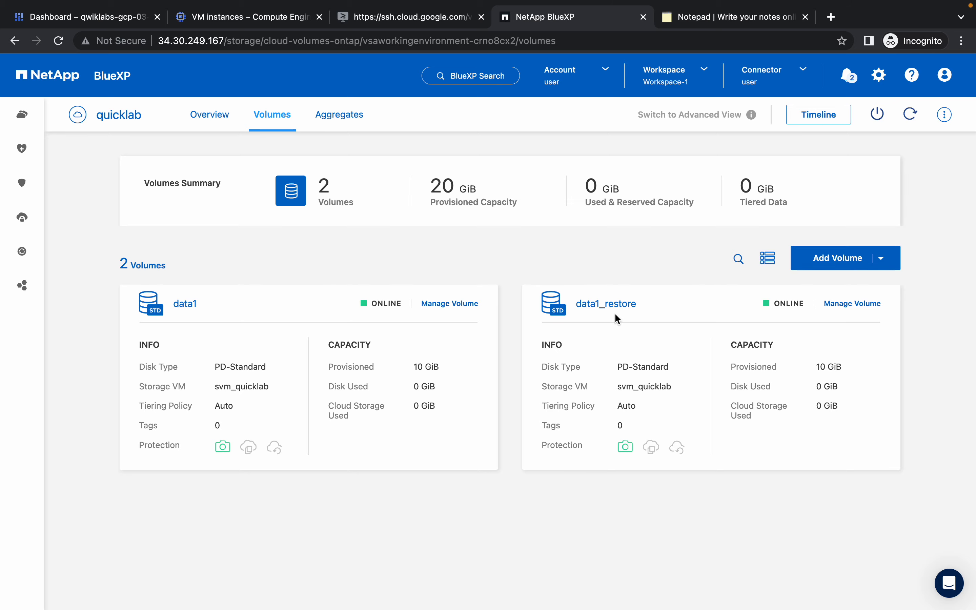
# Copy the lab's sudo mkdir /mnt/data1_restore command and run it in the linux-vm SSH session.
pyautogui.hotkey('ctrl', 'Left')
pyautogui.scroll(-4, 547, 288)
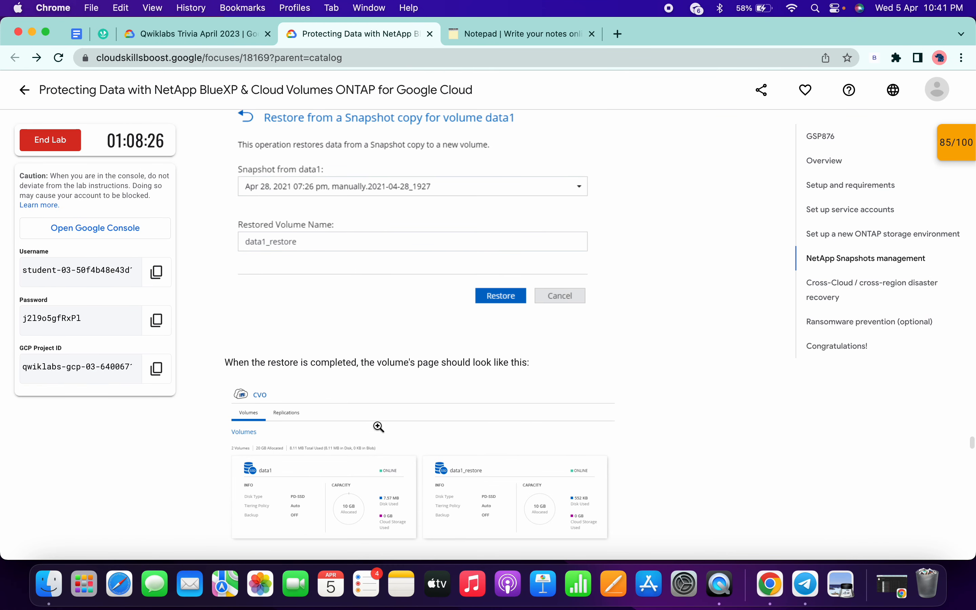
pyautogui.scroll(-10, 378, 427)
pyautogui.scroll(-1, 524, 384)
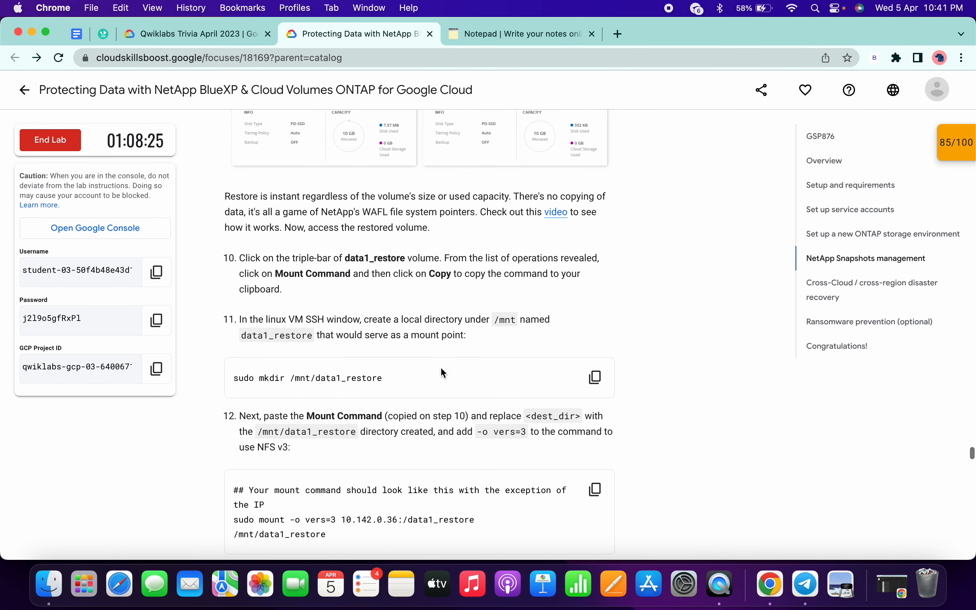
pyautogui.click(597, 382)
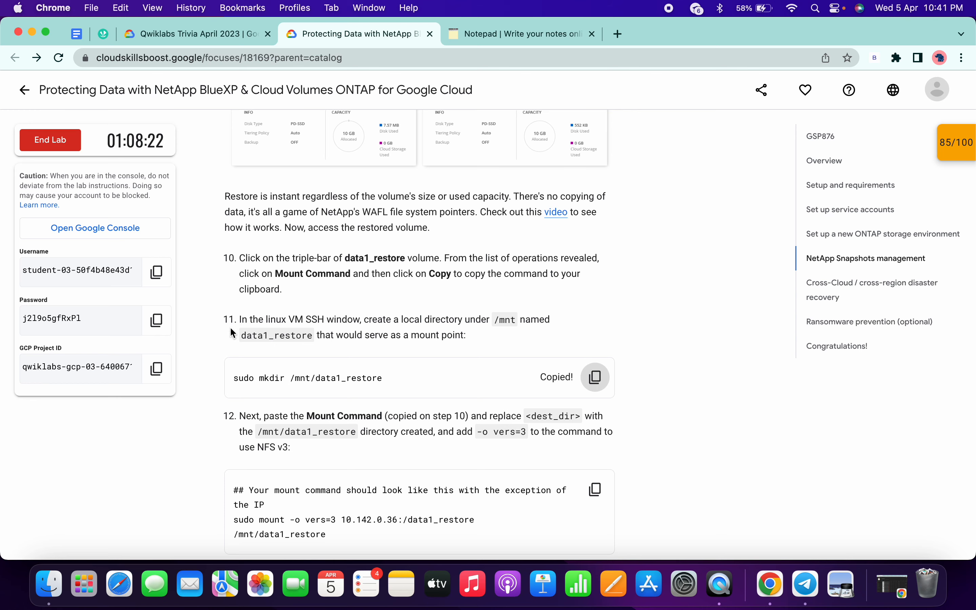
pyautogui.hotkey('ctrl', 'Right')
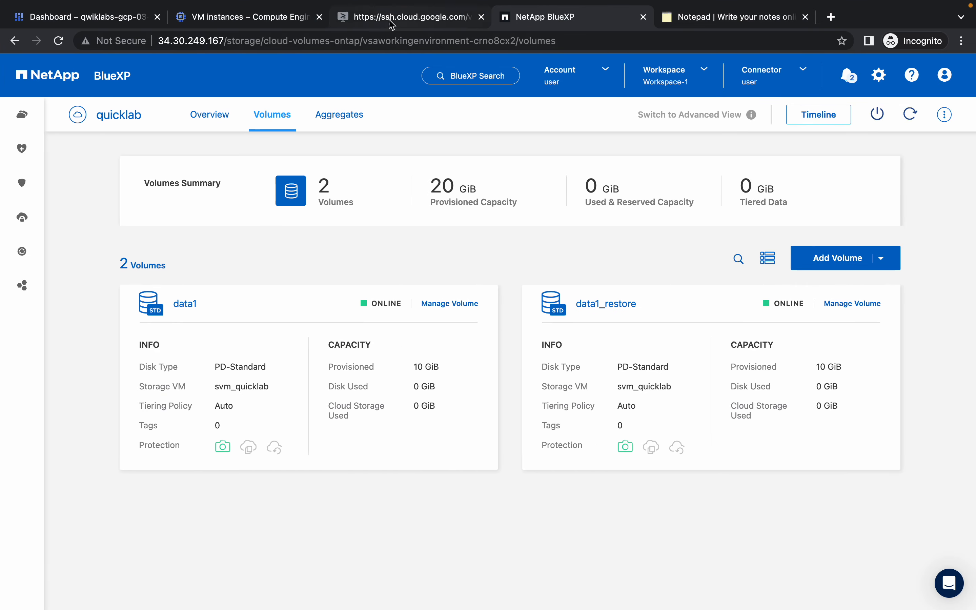
pyautogui.click(382, 21)
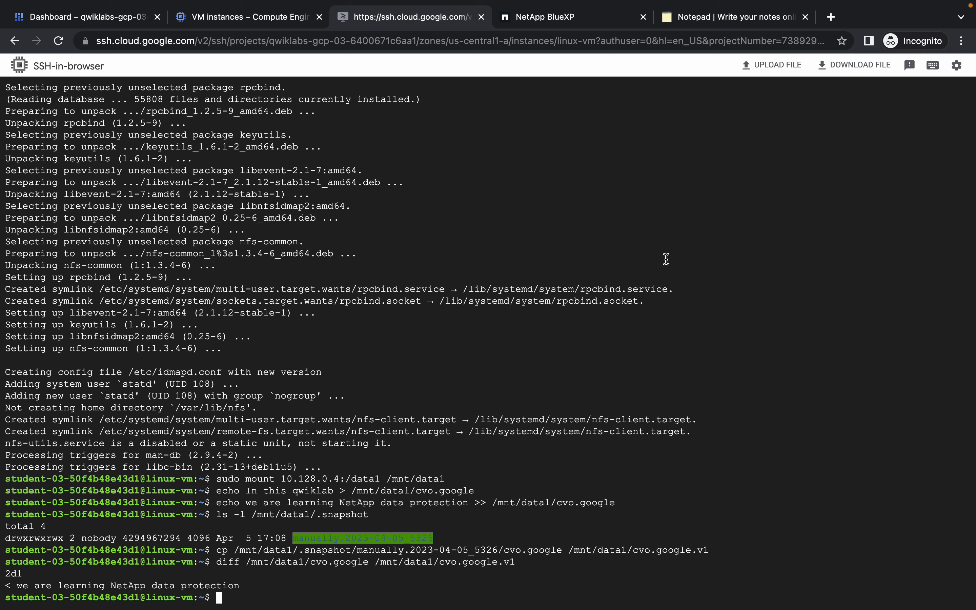
pyautogui.press('super+v')
pyautogui.press('Return')
# Follow the lab's mounting instructions and get the NFS mount command of volume data1_restore in BlueXP.
pyautogui.hotkey('ctrl', 'Left')
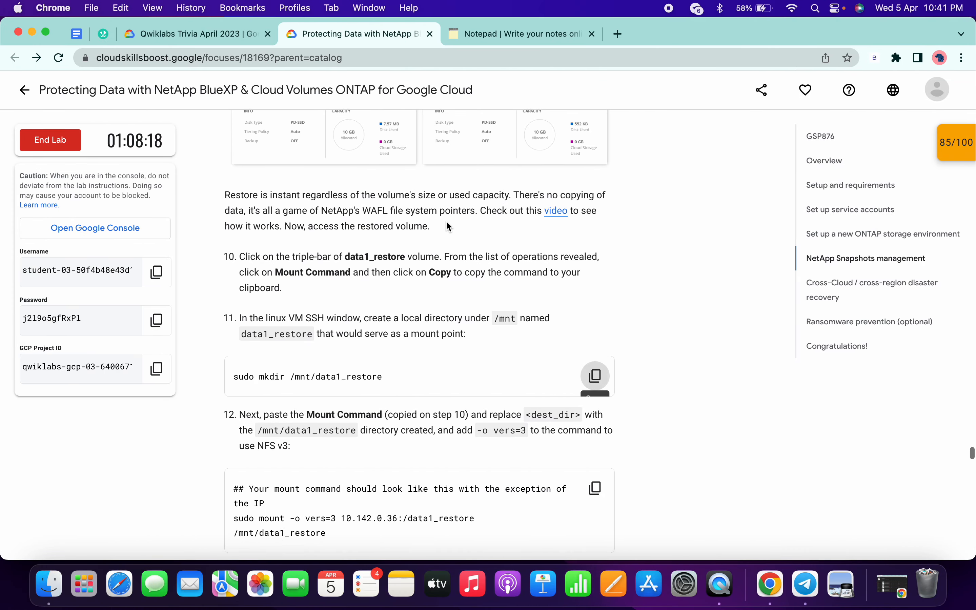
pyautogui.scroll(-3, 444, 228)
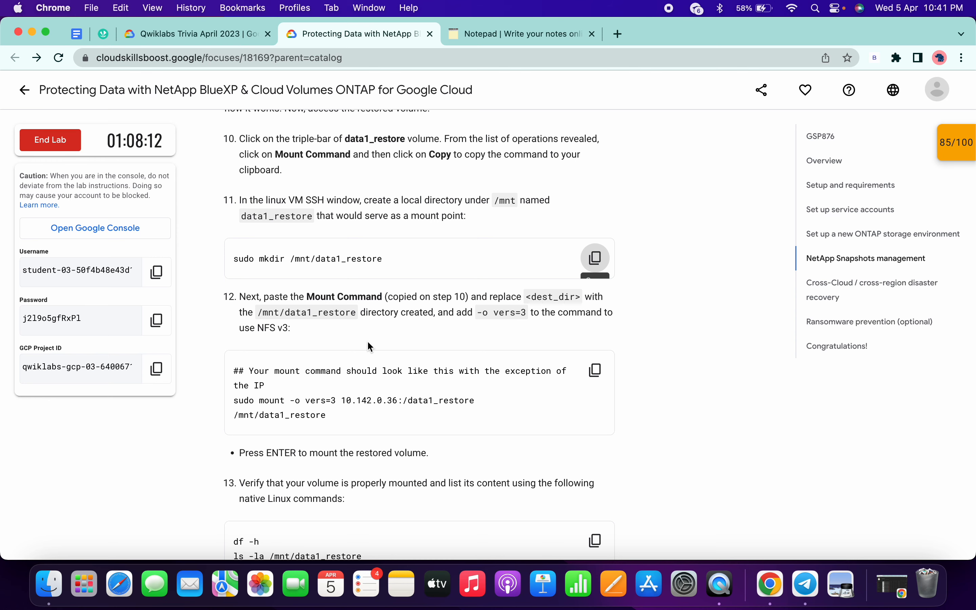
pyautogui.hotkey('ctrl', 'Right')
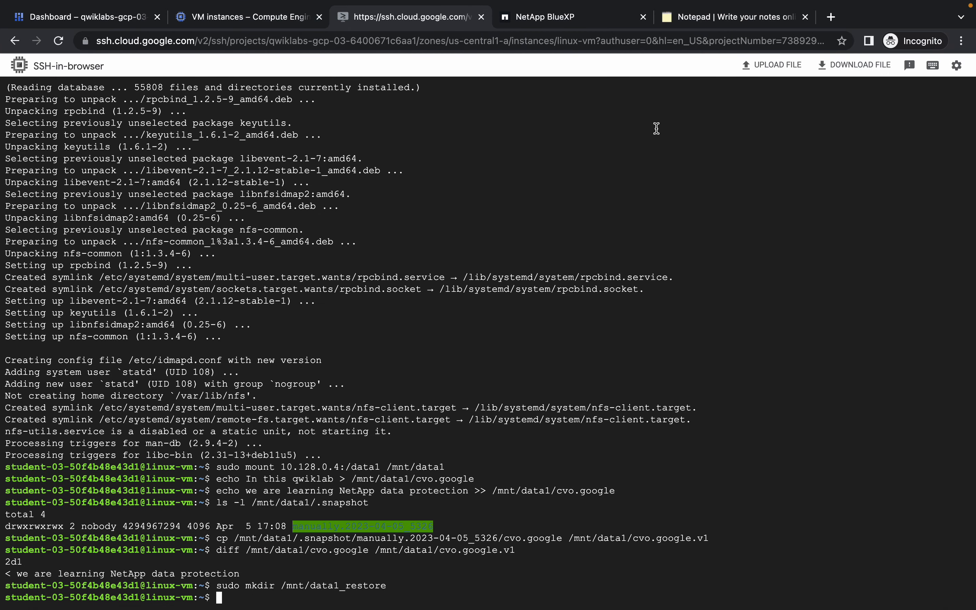
pyautogui.click(549, 19)
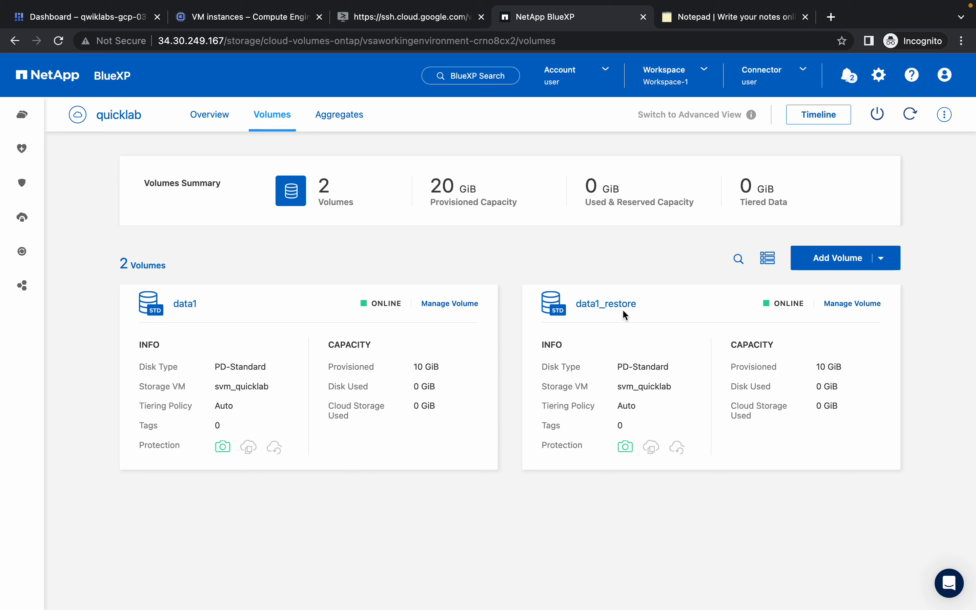
pyautogui.click(848, 305)
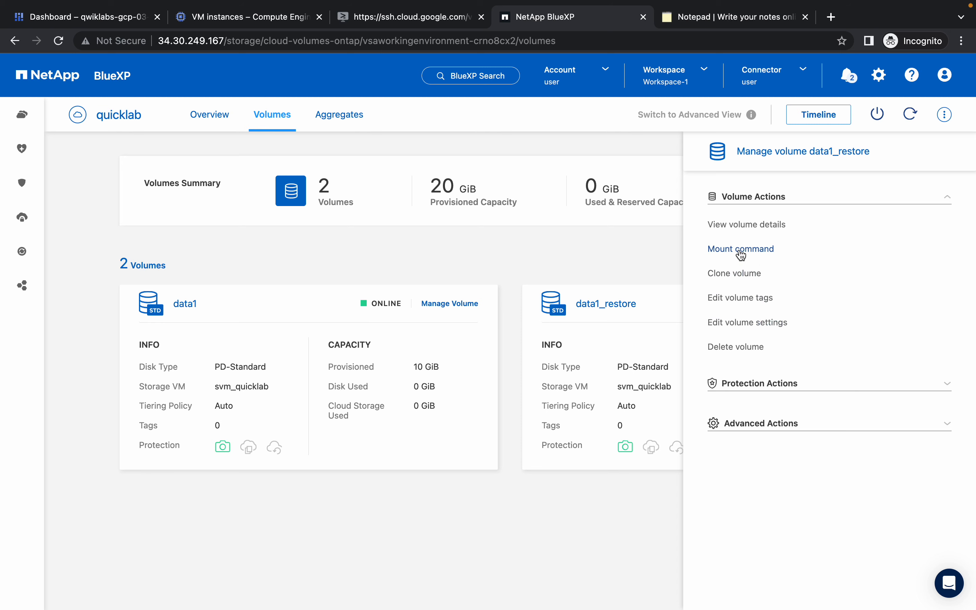
pyautogui.click(738, 249)
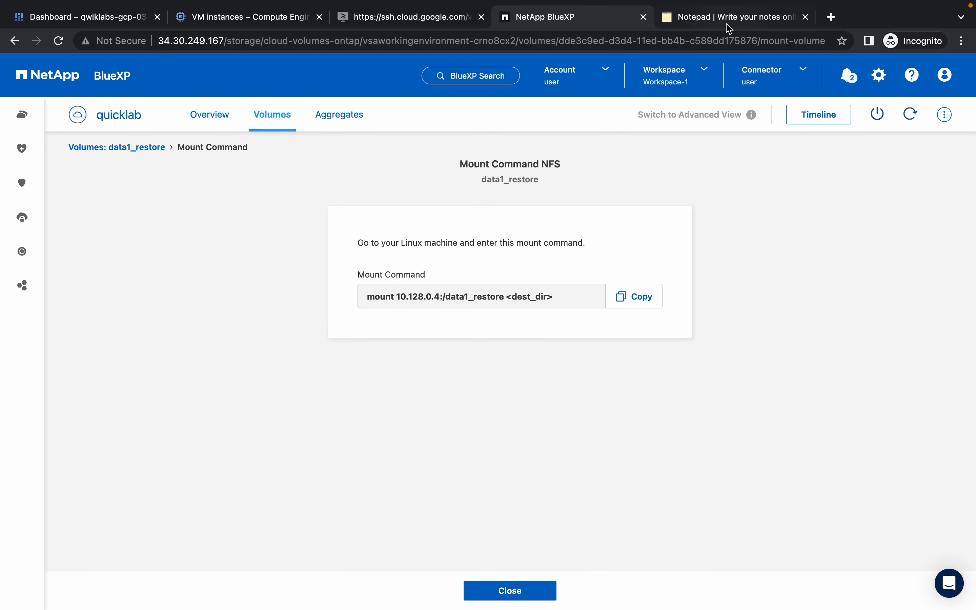
# Replace the online Notepad's contents with sudo mount 10.128.0.4:/data1_restore <dest_dir>.
pyautogui.click(714, 26)
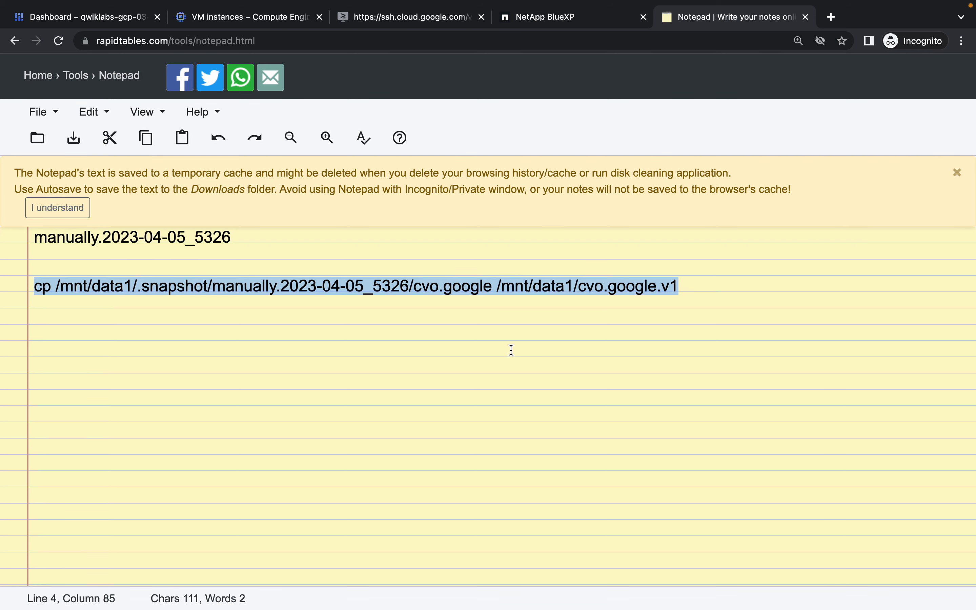
pyautogui.press('super+a')
pyautogui.press('BackSpace')
pyautogui.write('sudo')
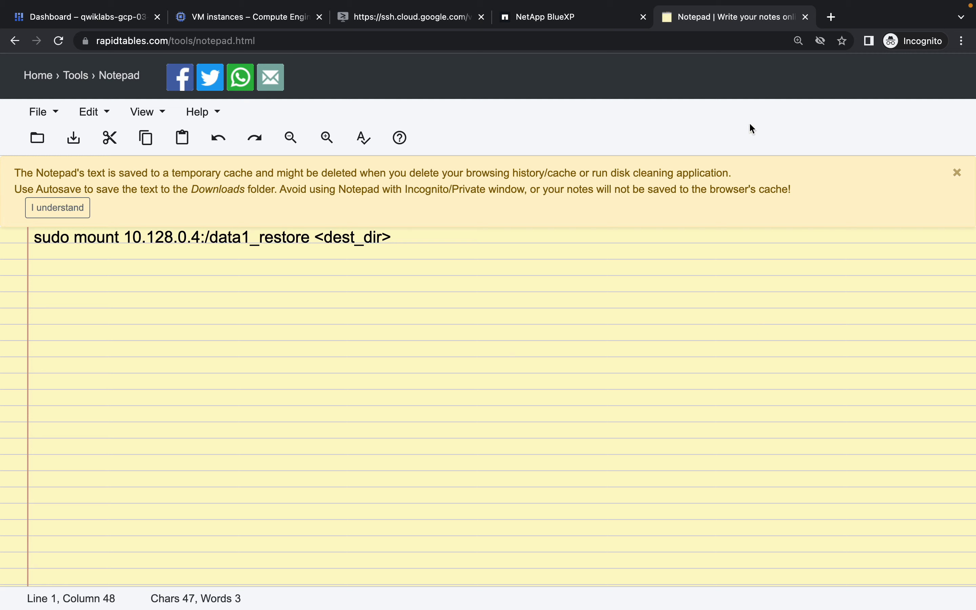
# Copy /mnt/data1_restore from the lab instructions and put it in place of <dest_dir> in the noted mount command.
pyautogui.click(561, 18)
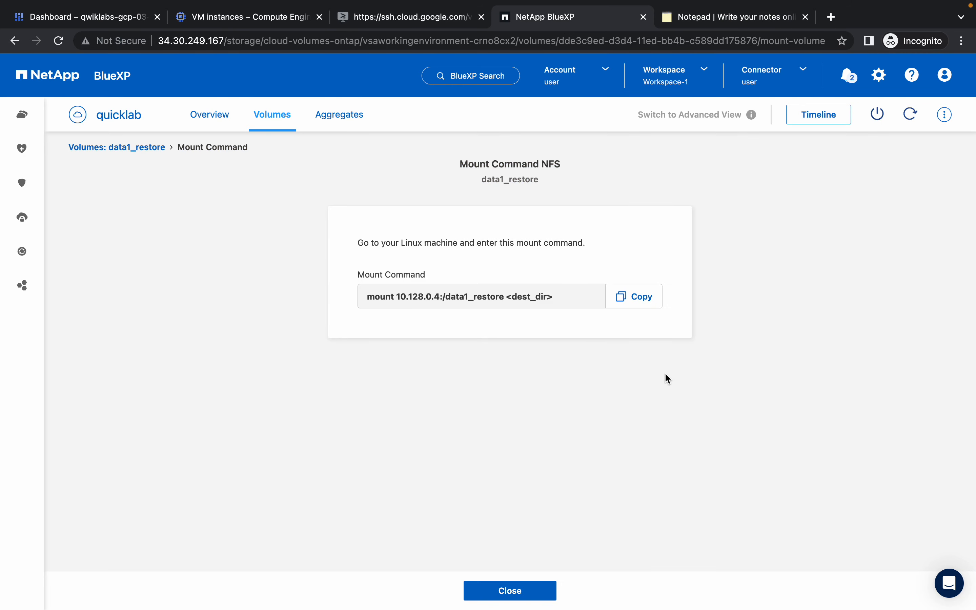
pyautogui.hotkey('ctrl', 'Left')
pyautogui.scroll(-1, 478, 366)
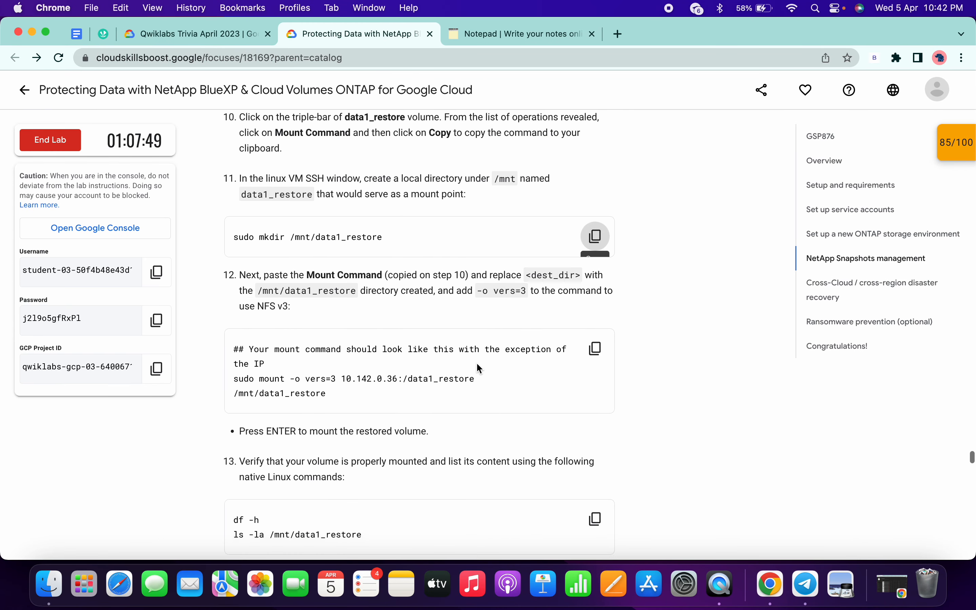
pyautogui.moveTo(268, 290); pyautogui.dragTo(356, 292)
pyautogui.press('super+c')
pyautogui.hotkey('ctrl', 'Right')
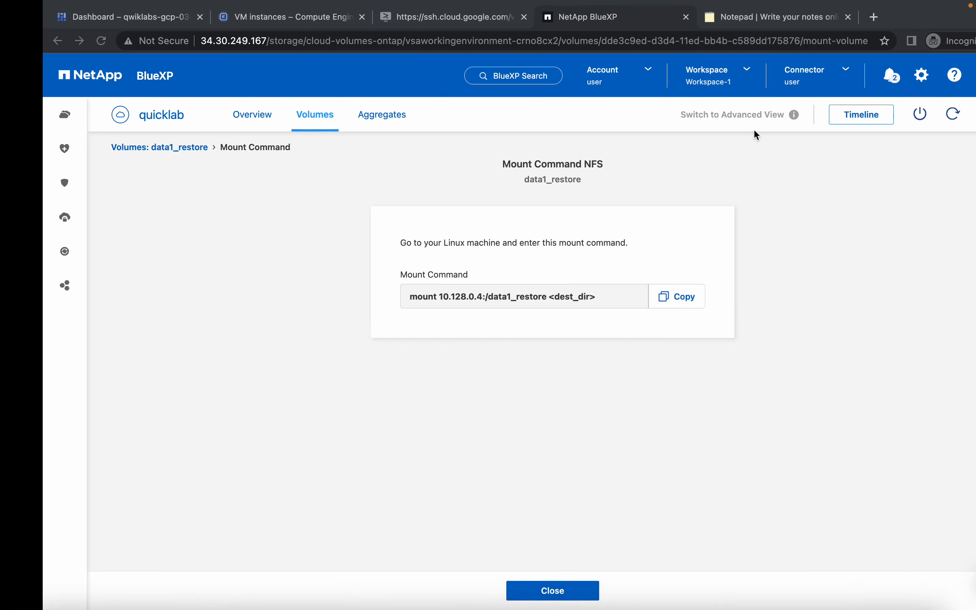
pyautogui.click(730, 22)
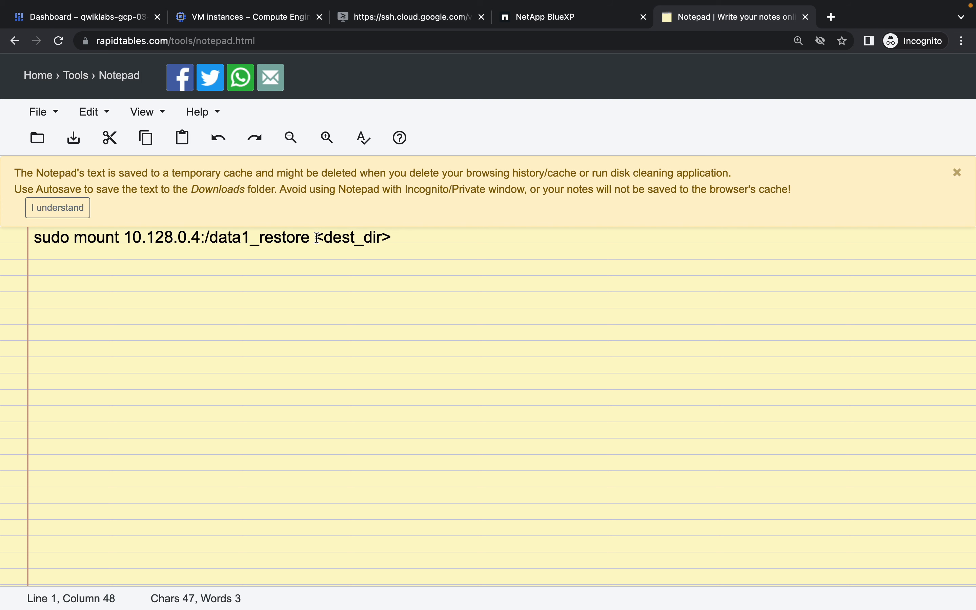
pyautogui.moveTo(317, 238); pyautogui.dragTo(398, 238)
pyautogui.press('super+v')
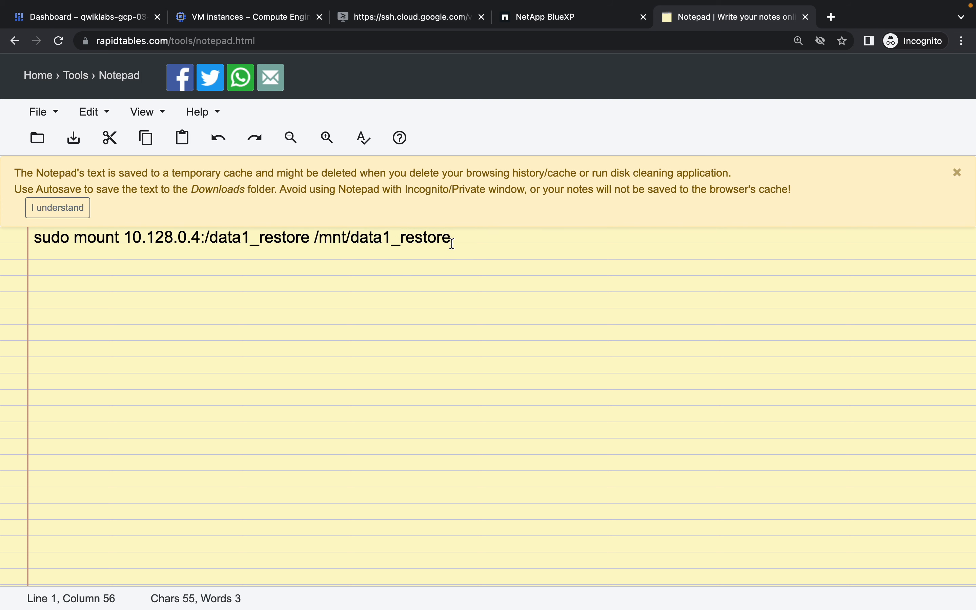
# Copy the completed mount command and run it in the linux-vm SSH session to mount data1_restore at /mnt/data1_restore.
pyautogui.press('super+a')
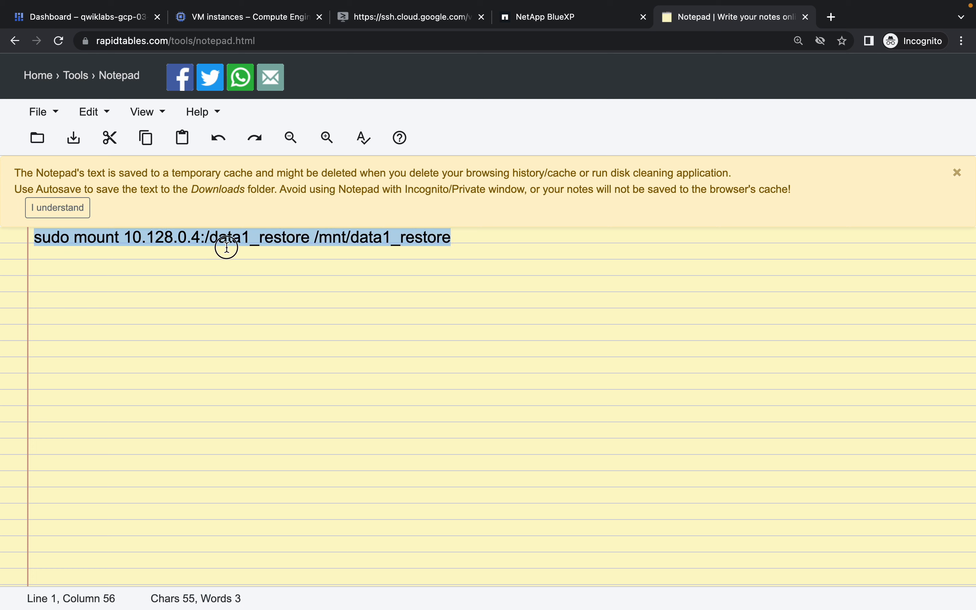
pyautogui.click(397, 13)
pyautogui.press('super+v')
pyautogui.press('Return')
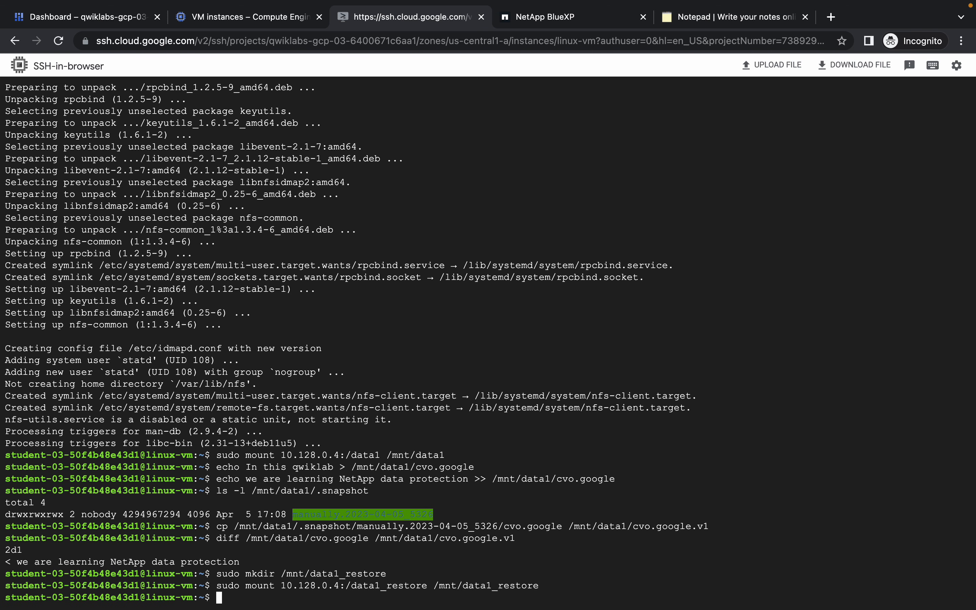
# Return to the lab page and have it check the progress of the "Restore from NetApp Snapshots" task.
pyautogui.hotkey('ctrl', 'Left')
pyautogui.scroll(-7, 449, 291)
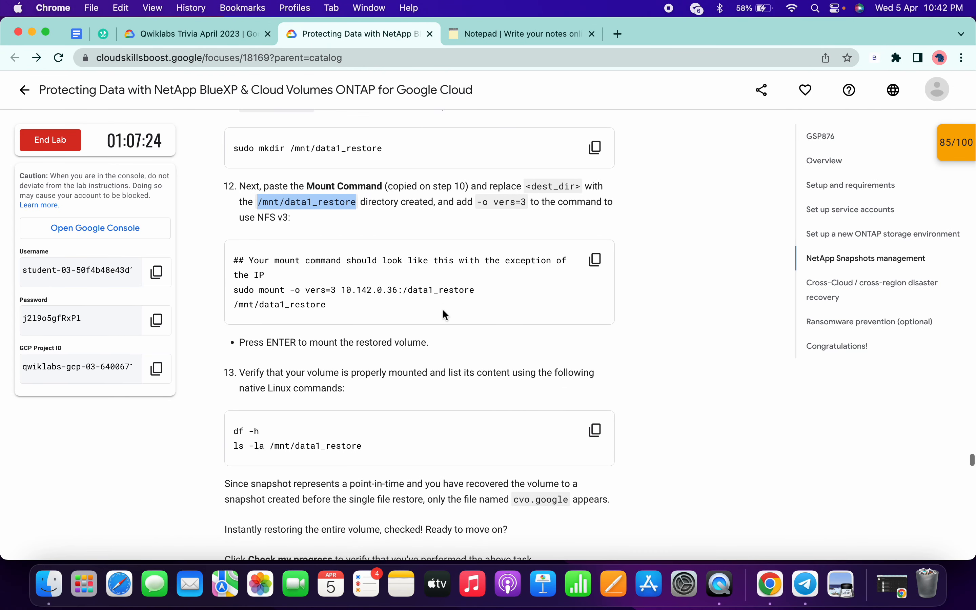
pyautogui.scroll(-1, 445, 314)
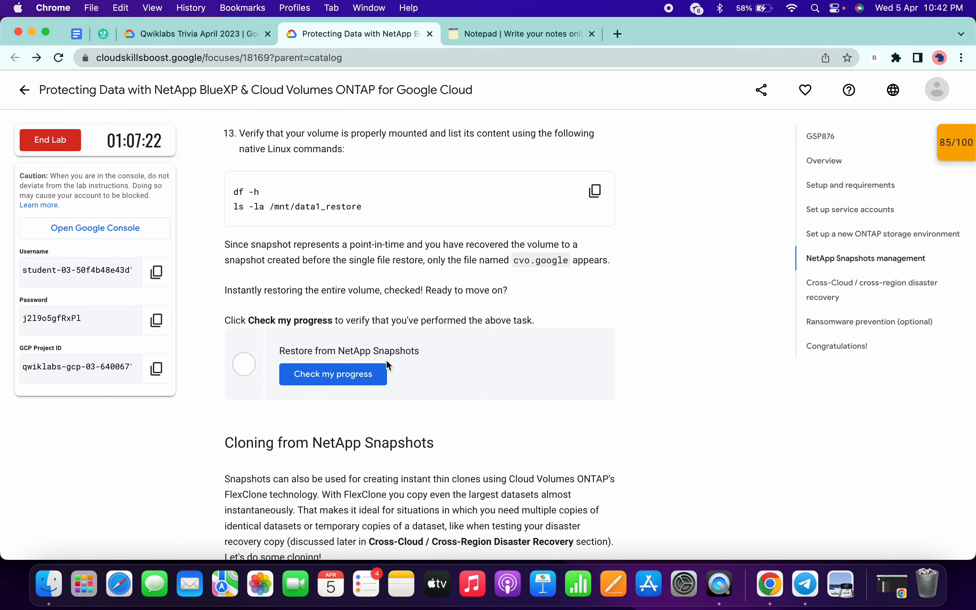
pyautogui.click(359, 373)
pyautogui.scroll(5, 414, 353)
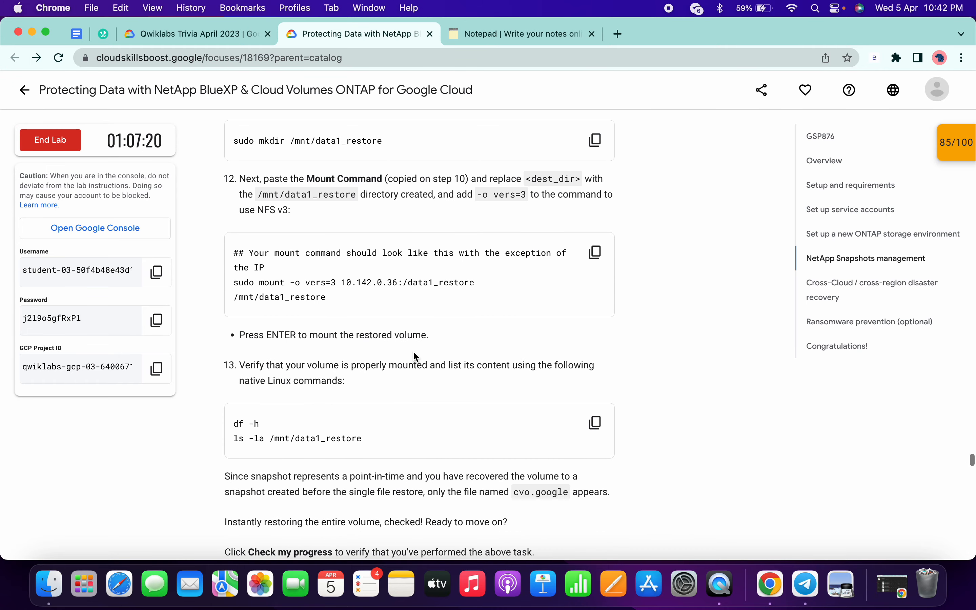
pyautogui.scroll(-5, 413, 353)
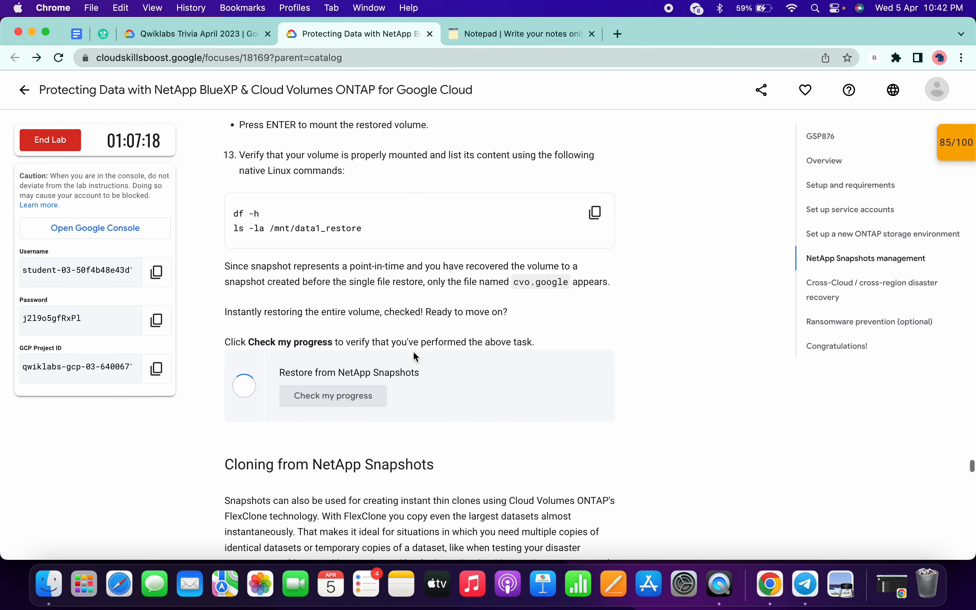
# Check the progress of "Restore from NetApp Snapshots" from the lab's Checkpoints list and collapse the list.
pyautogui.scroll(-10, 412, 351)
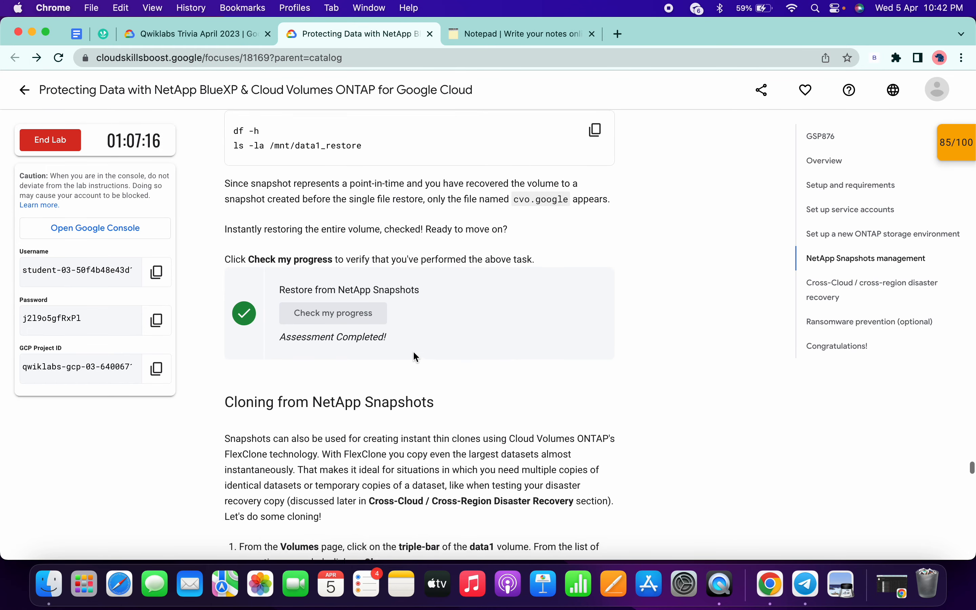
pyautogui.scroll(-20, 413, 353)
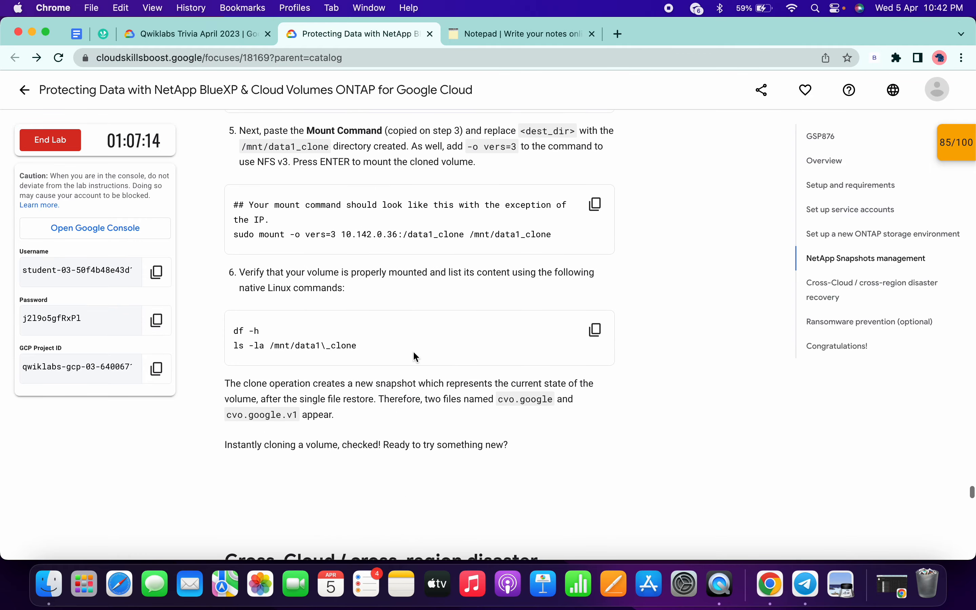
pyautogui.scroll(-20, 412, 351)
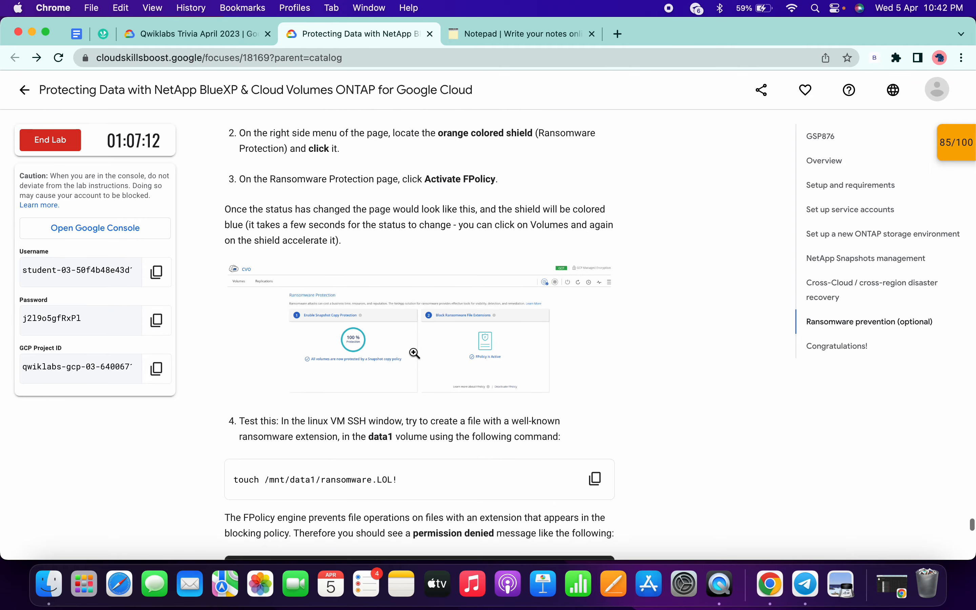
pyautogui.click(956, 142)
pyautogui.scroll(-1, 877, 256)
pyautogui.scroll(-3, 880, 267)
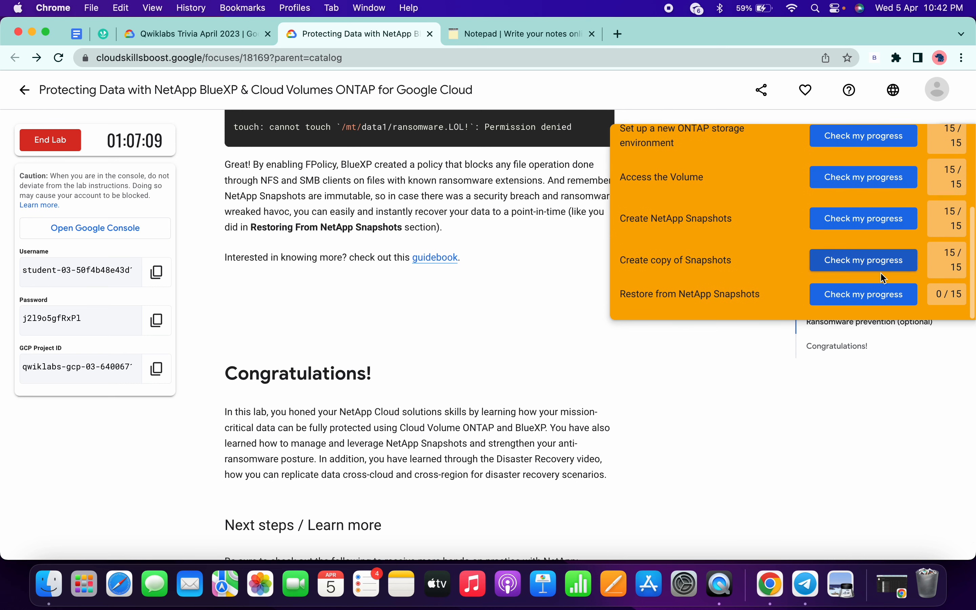
pyautogui.click(888, 295)
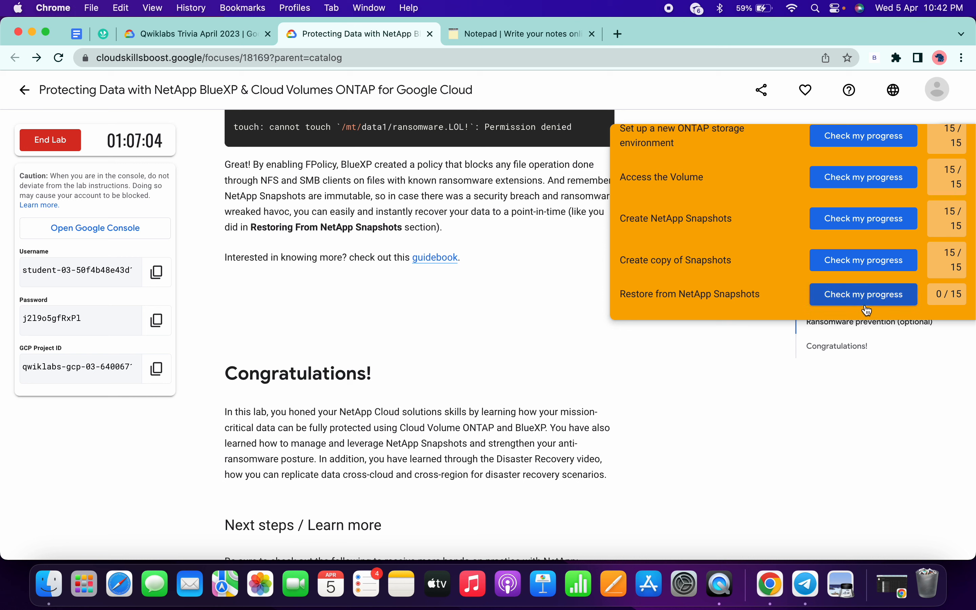
pyautogui.click(867, 299)
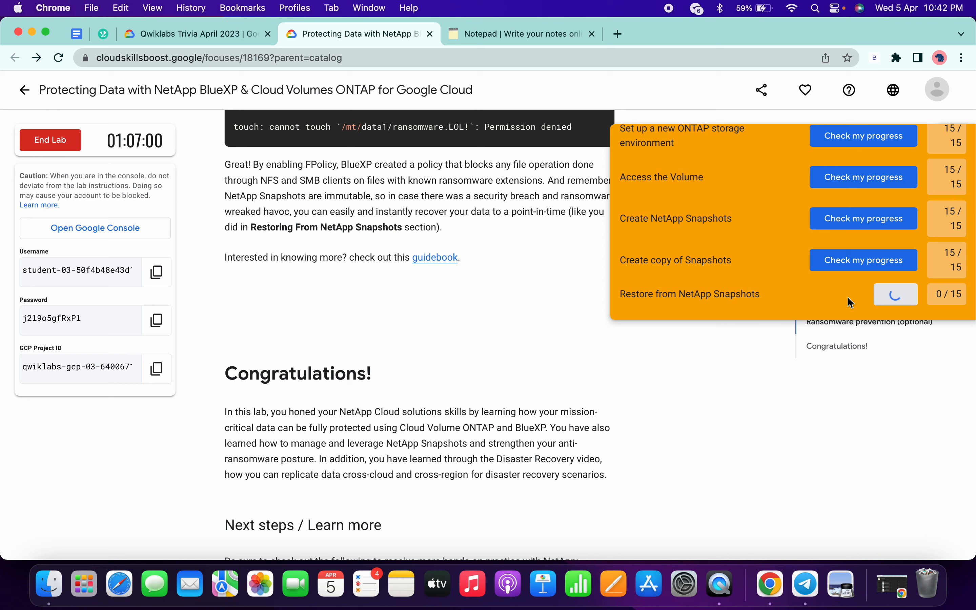
pyautogui.click(852, 303)
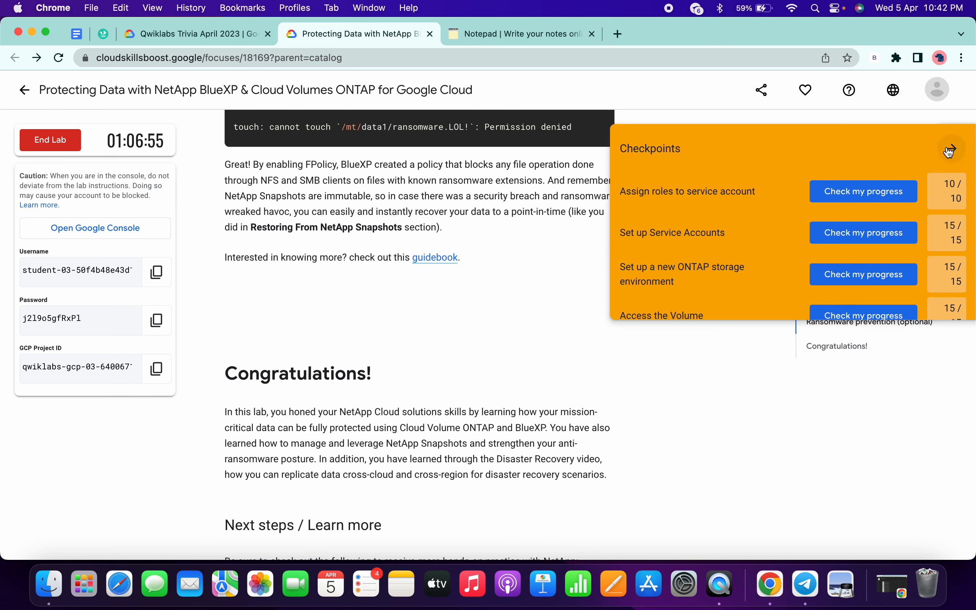
pyautogui.click(948, 148)
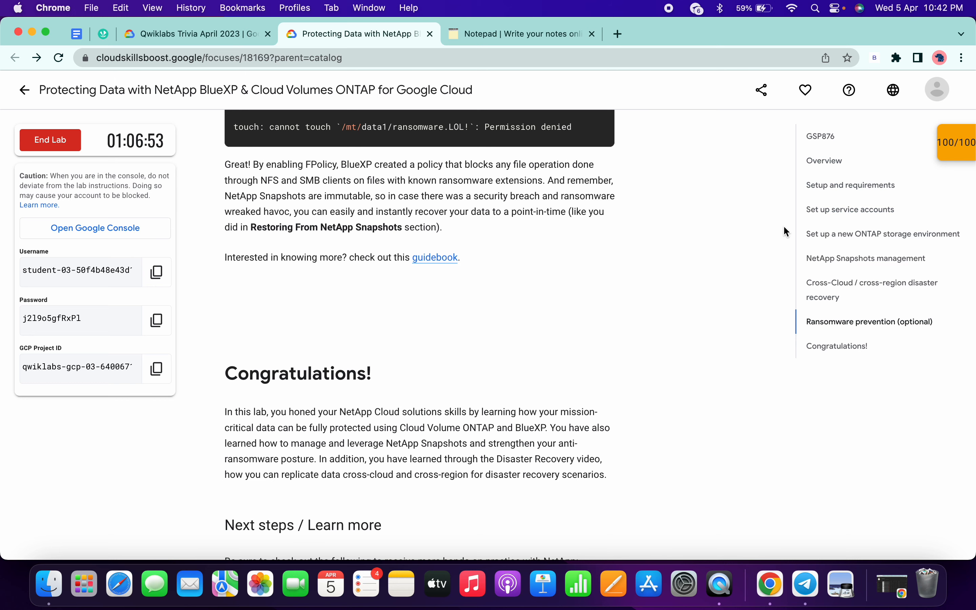
# Examine the lab completion marks on the Qwiklabs Trivia April 2023 quest page and switch to the online Notepad.
pyautogui.click(190, 32)
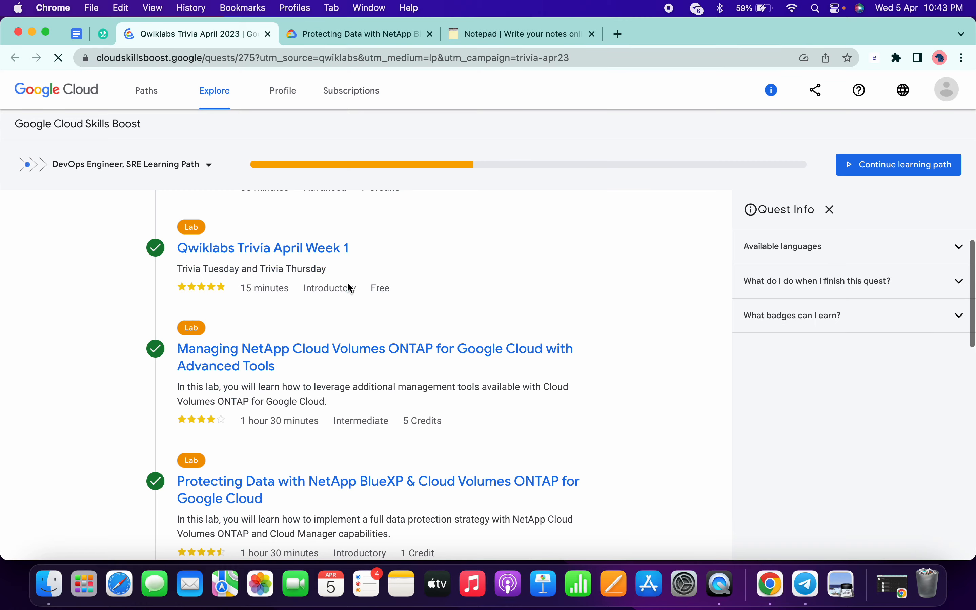
pyautogui.scroll(-10, 350, 287)
pyautogui.scroll(-5, 347, 284)
pyautogui.scroll(20, 348, 284)
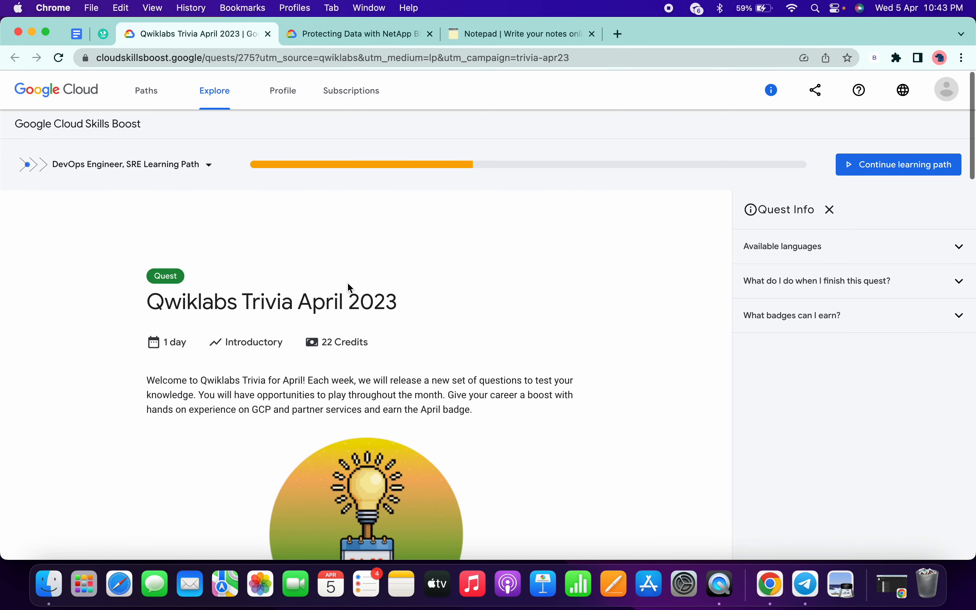
pyautogui.scroll(-4, 347, 284)
pyautogui.scroll(-10, 350, 287)
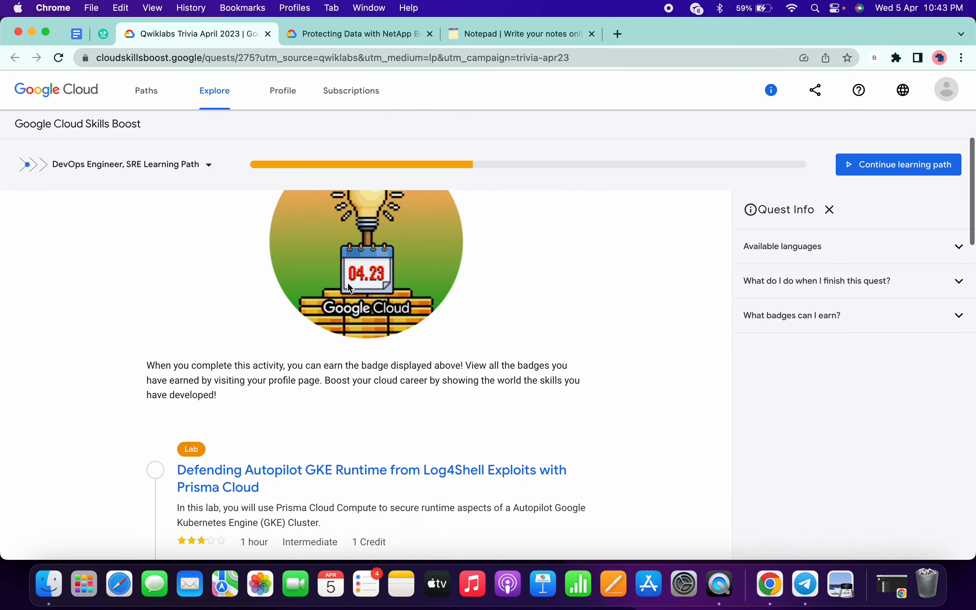
pyautogui.scroll(15, 349, 288)
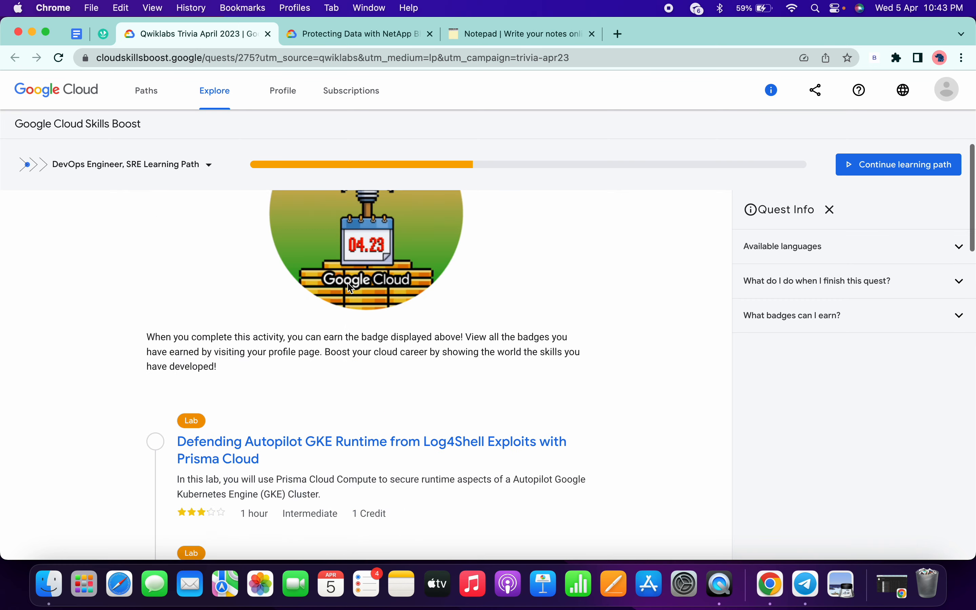
pyautogui.click(467, 36)
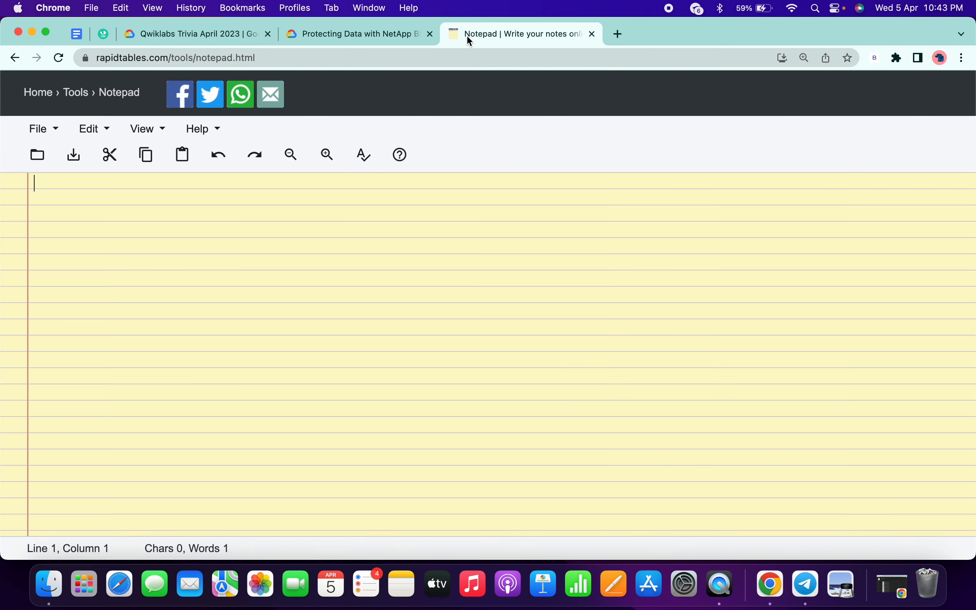